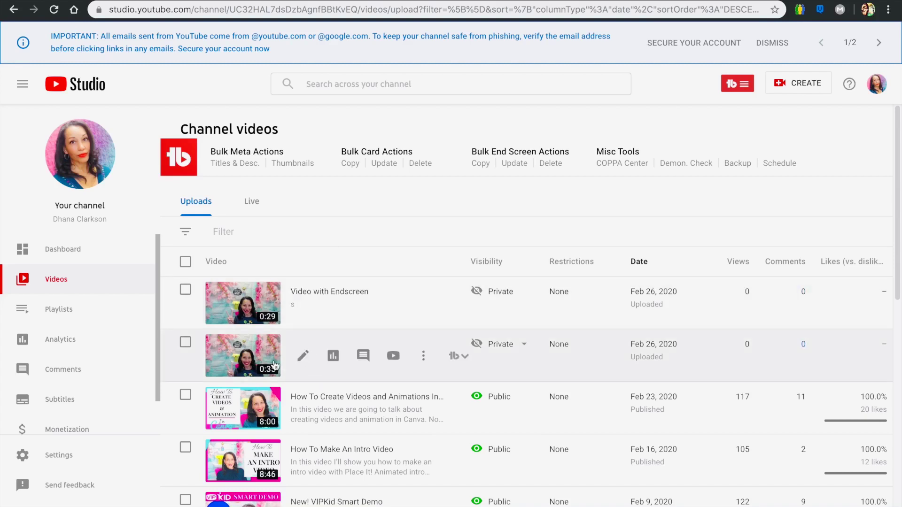
Step: Open the second video's details and its End screen editor
{"action": "left_click", "coordinate": [257, 357]}
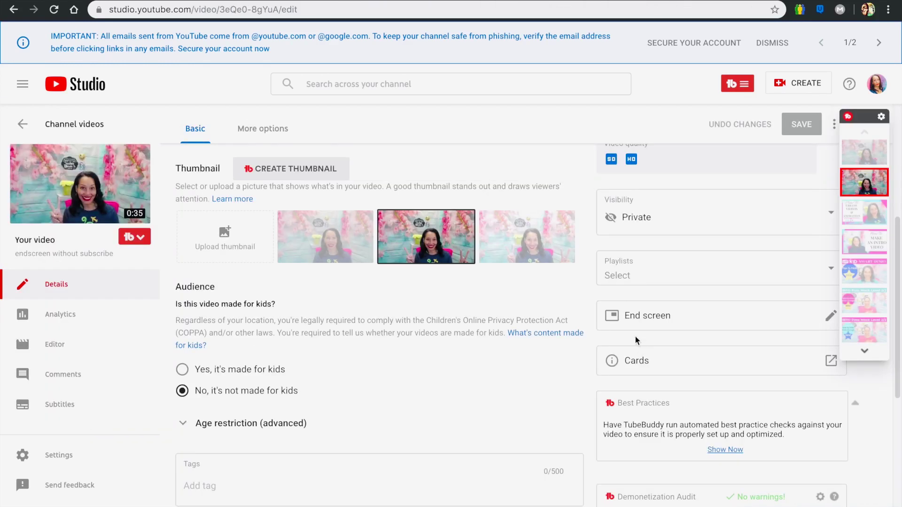
{"action": "left_click", "coordinate": [641, 320]}
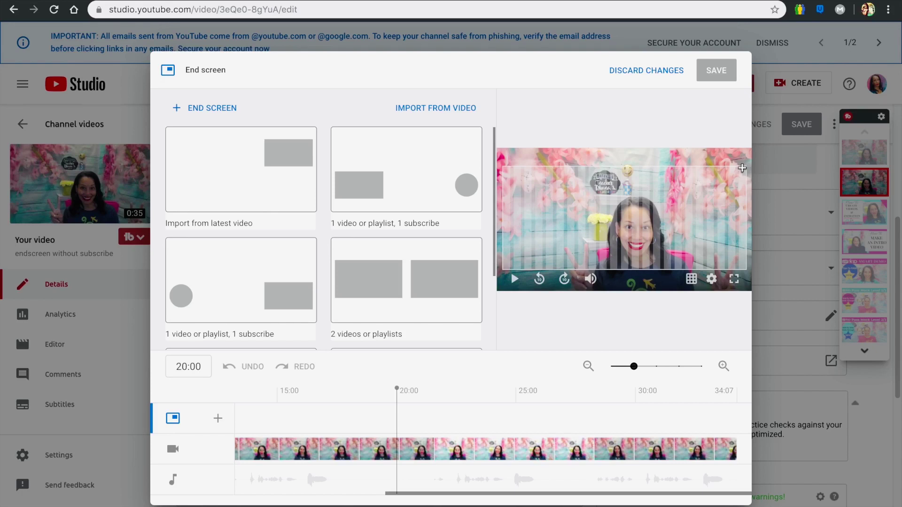
Step: Apply the '1 video or playlist, 1 subscribe' template, hide the hovercard outline, and position both elements
{"action": "left_click", "coordinate": [407, 171]}
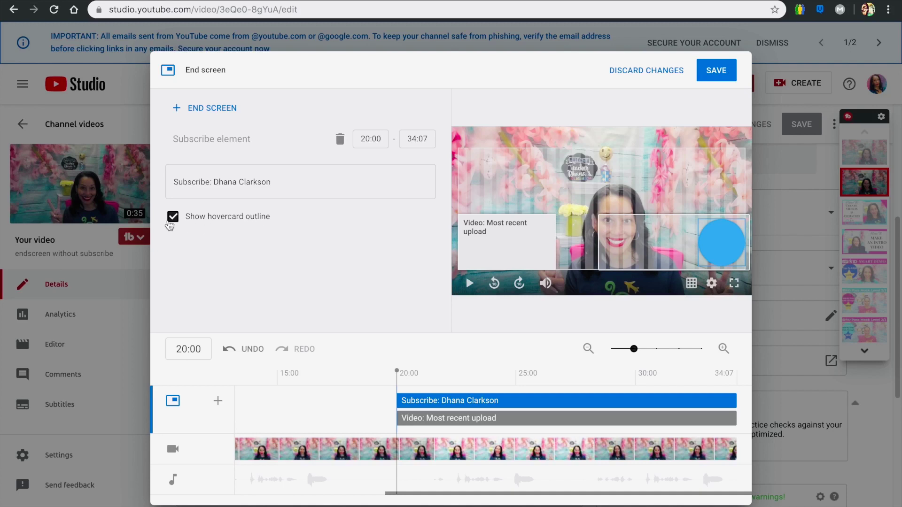
{"action": "left_click", "coordinate": [173, 217]}
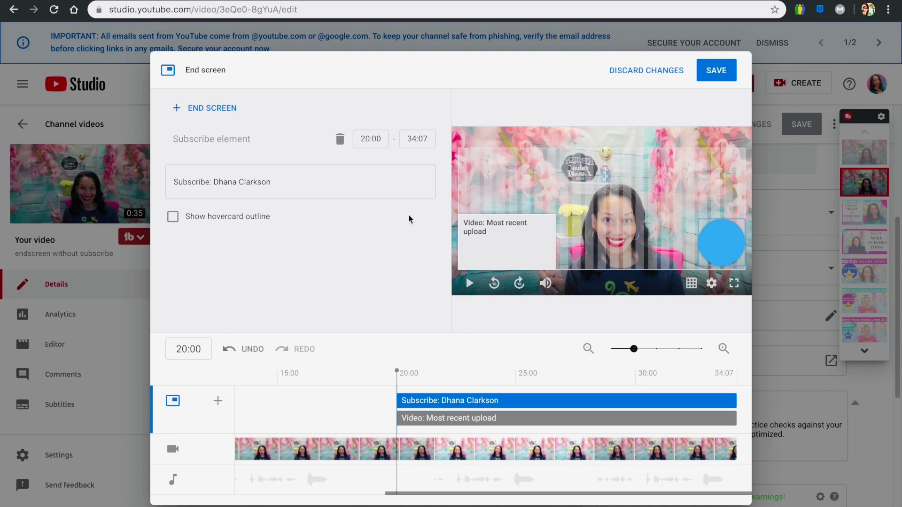
{"action": "left_click_drag", "start_coordinate": [499, 230], "coordinate": [481, 242]}
{"action": "mouse_move", "coordinate": [717, 249]}
{"action": "left_mouse_down"}
{"action": "mouse_move", "coordinate": [717, 170]}
{"action": "mouse_move", "coordinate": [658, 175]}
{"action": "mouse_move", "coordinate": [681, 192]}
{"action": "mouse_move", "coordinate": [703, 250]}
{"action": "mouse_move", "coordinate": [724, 257]}
{"action": "left_mouse_up"}
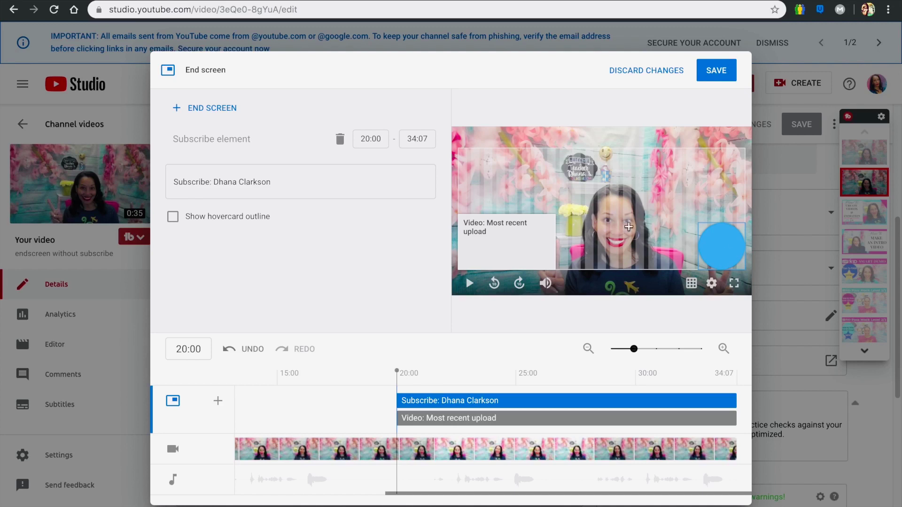
{"action": "left_click", "coordinate": [545, 241]}
{"action": "left_click_drag", "start_coordinate": [558, 215], "coordinate": [610, 179]}
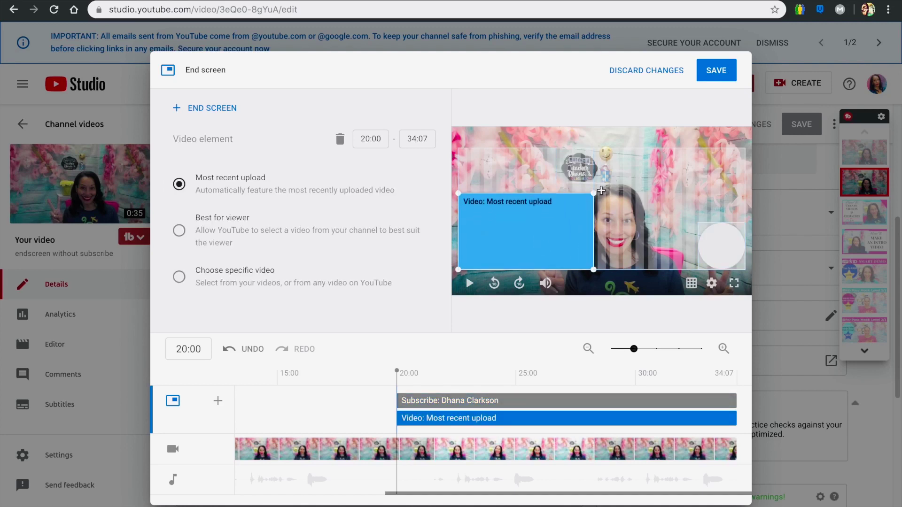
{"action": "left_click_drag", "start_coordinate": [596, 194], "coordinate": [554, 216]}
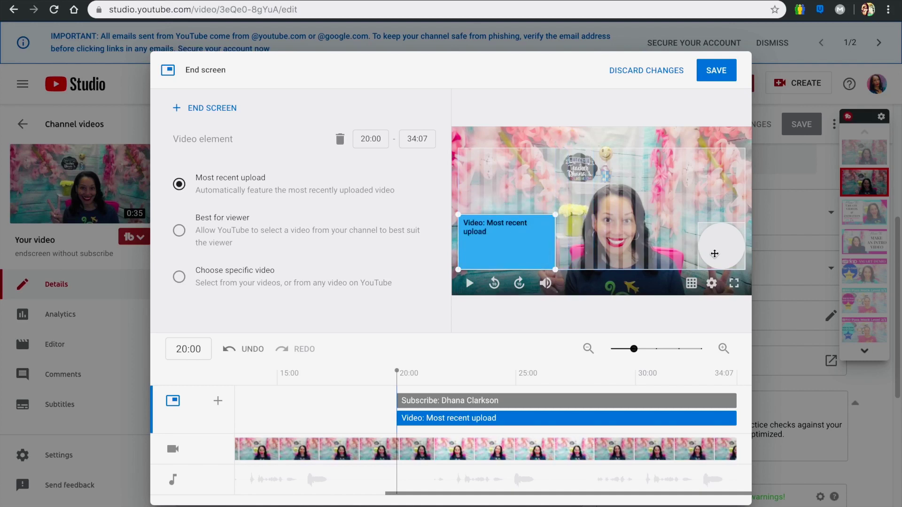
{"action": "left_click", "coordinate": [709, 240]}
{"action": "mouse_move", "coordinate": [709, 239]}
{"action": "left_mouse_down"}
{"action": "mouse_move", "coordinate": [699, 214]}
{"action": "mouse_move", "coordinate": [688, 243]}
{"action": "mouse_move", "coordinate": [722, 247]}
{"action": "left_mouse_up"}
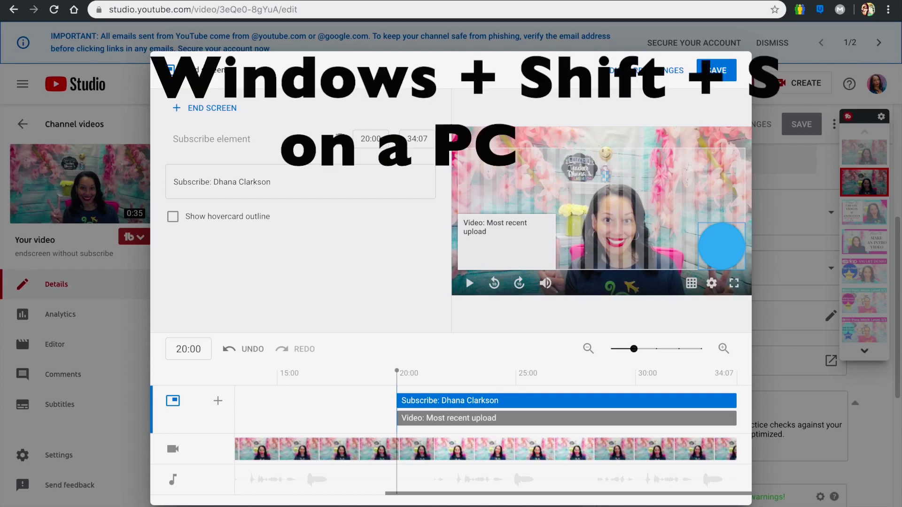
Step: Capture a region screenshot of the end-screen preview
{"action": "left_click_drag", "start_coordinate": [450, 124], "coordinate": [751, 296]}
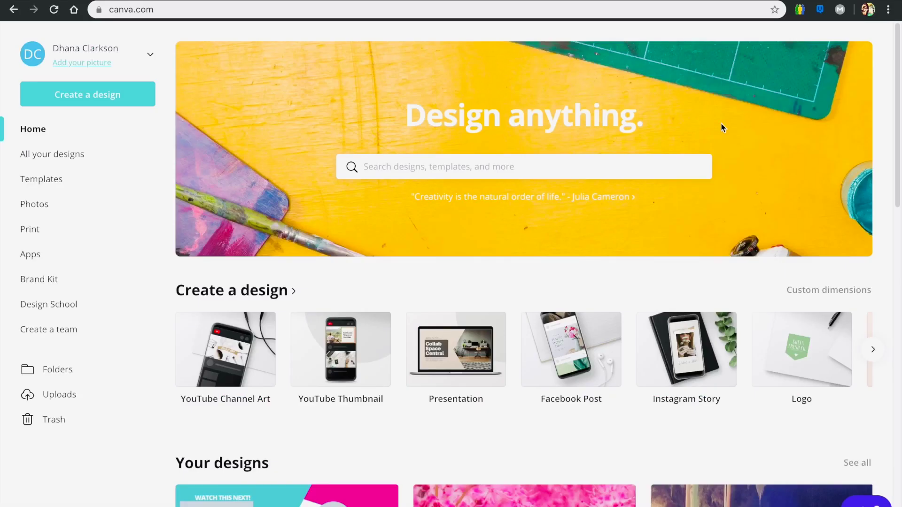
Step: Create a new custom-size 1920 × 1080 px design
{"action": "left_click", "coordinate": [83, 101]}
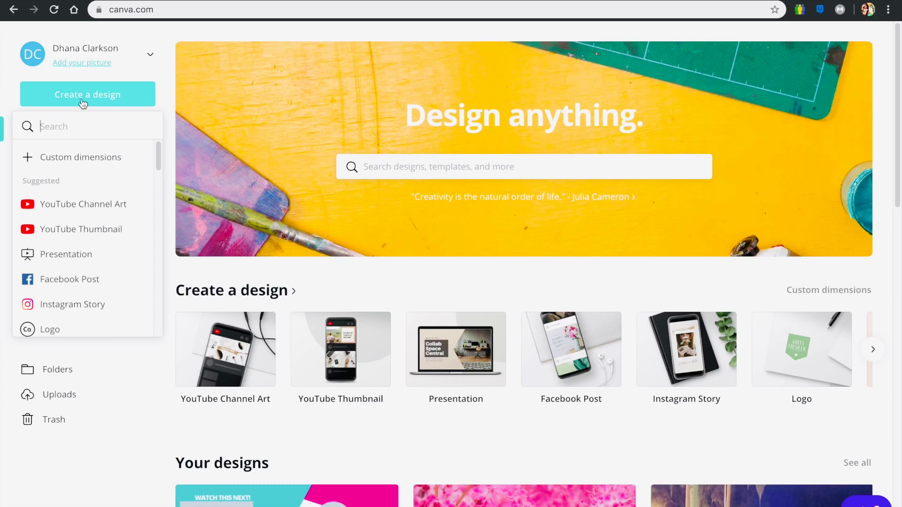
{"action": "left_click", "coordinate": [70, 159]}
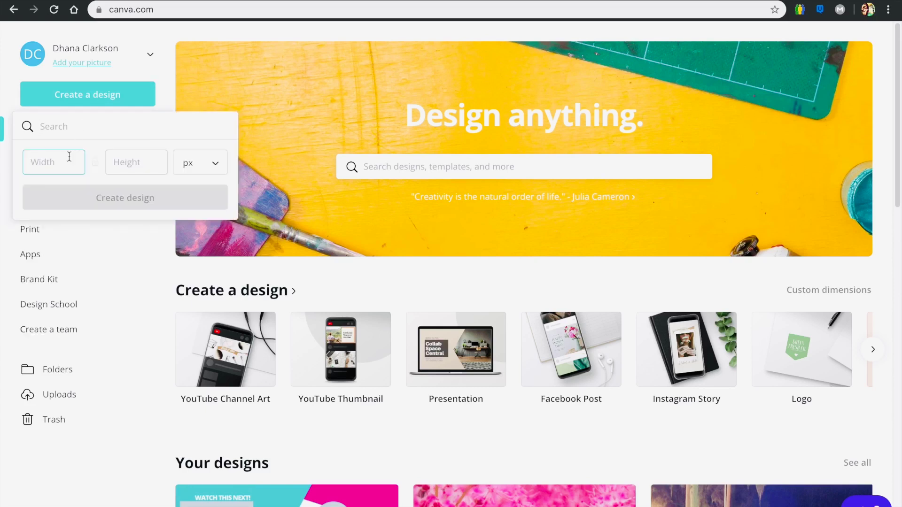
{"action": "type", "text": "1920"}
{"action": "left_click", "coordinate": [136, 162]}
{"action": "type", "text": "1080"}
{"action": "left_click", "coordinate": [81, 201]}
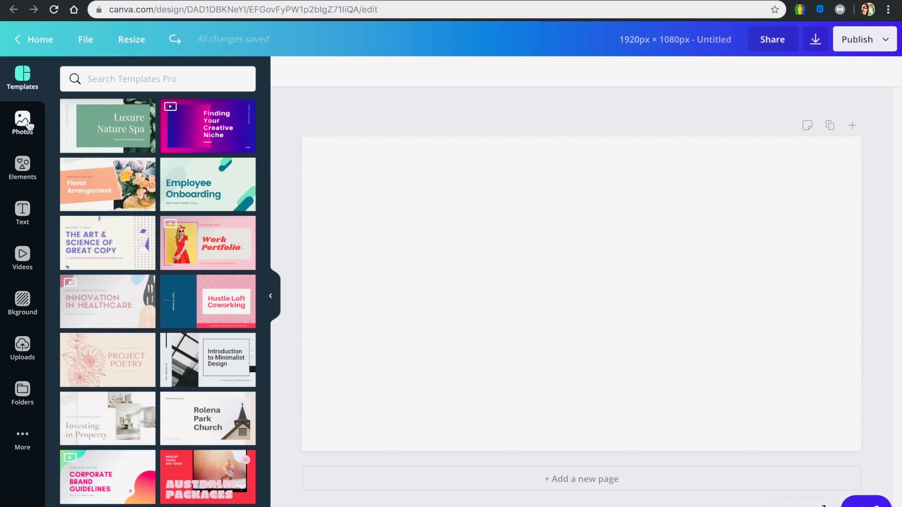
Step: Upload the end-screen screenshot and stretch it to cover the whole page
{"action": "left_click", "coordinate": [29, 346]}
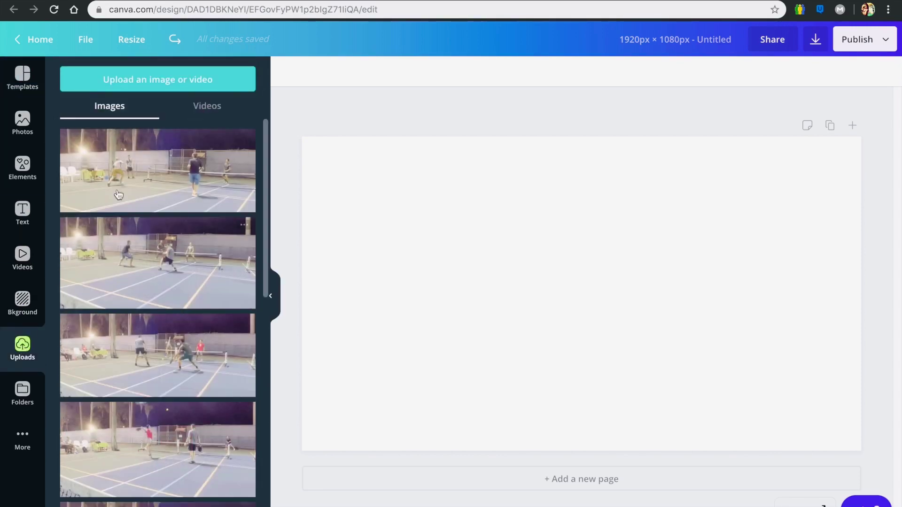
{"action": "left_click", "coordinate": [154, 86]}
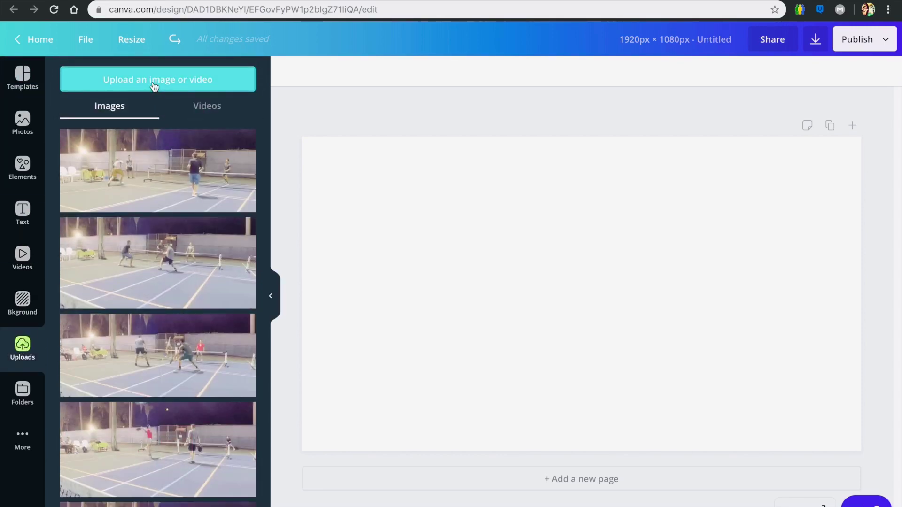
{"action": "scroll", "coordinate": [297, 141], "scroll_direction": "down", "scroll_amount": 2}
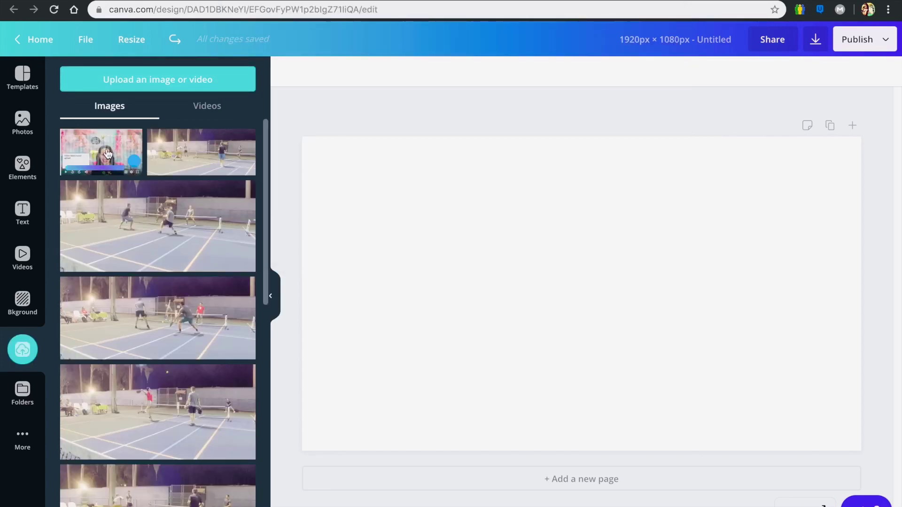
{"action": "left_click", "coordinate": [107, 154]}
{"action": "left_click_drag", "start_coordinate": [382, 186], "coordinate": [301, 127]}
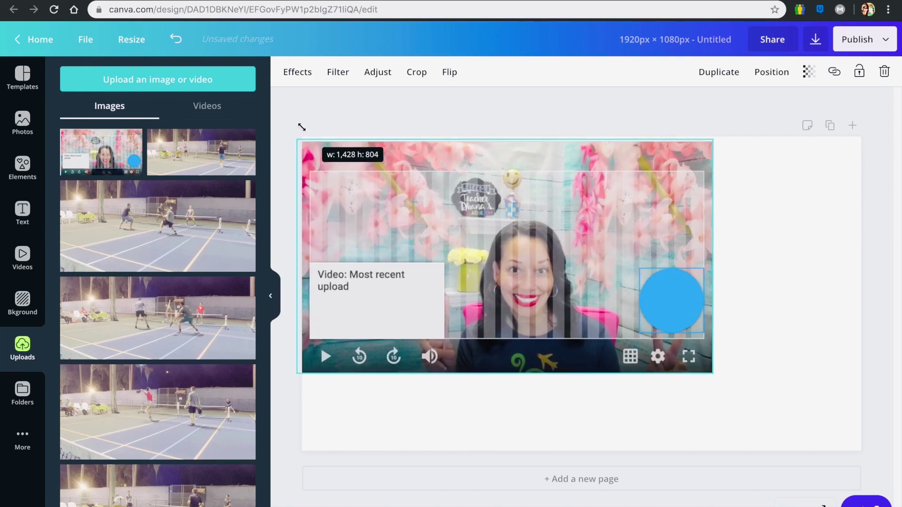
{"action": "left_click_drag", "start_coordinate": [712, 372], "coordinate": [882, 417]}
{"action": "left_click", "coordinate": [881, 183]}
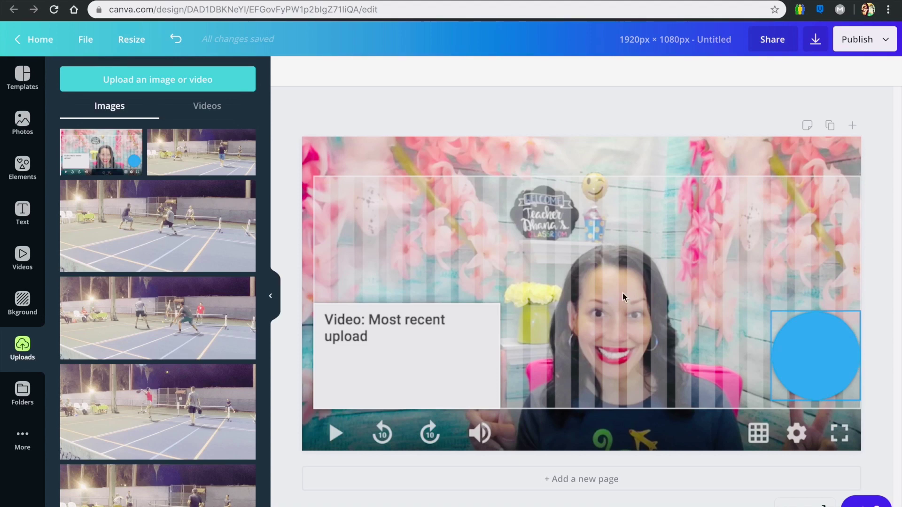
Step: Set the end-screen screenshot's transparency to about 58
{"action": "left_click", "coordinate": [722, 281]}
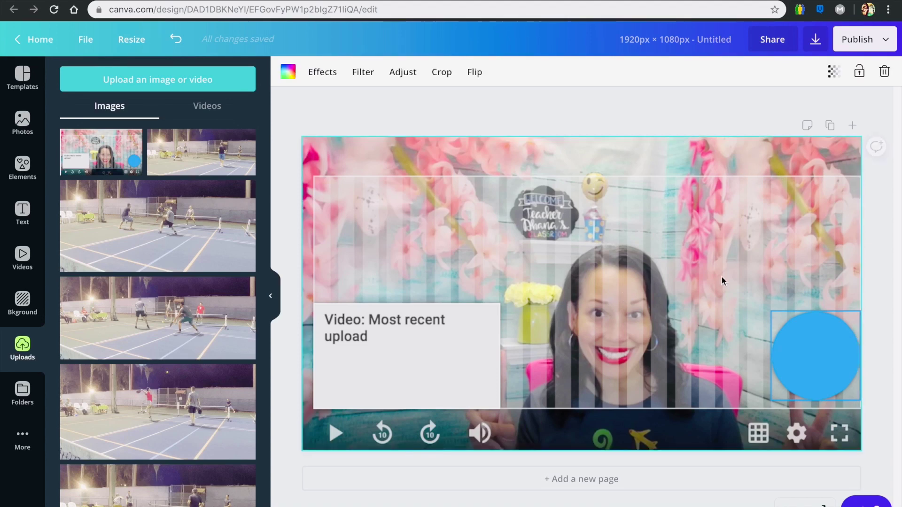
{"action": "left_click", "coordinate": [832, 76]}
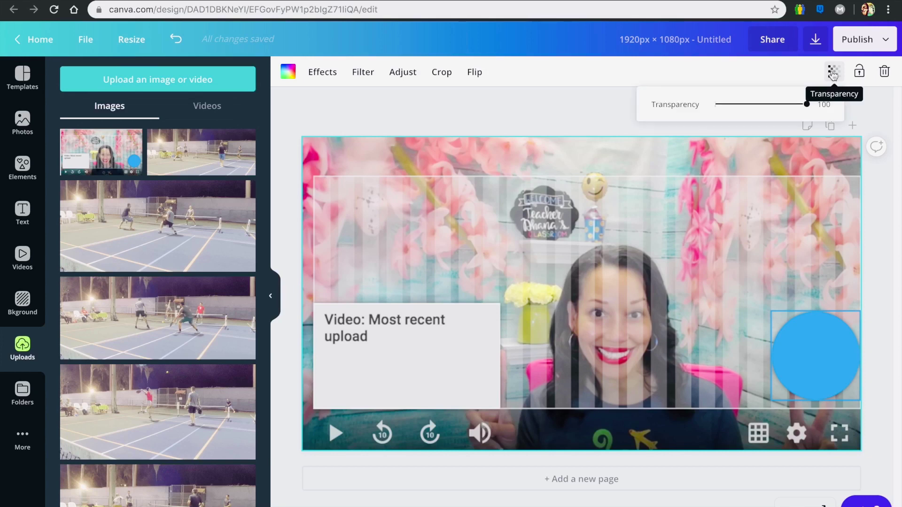
{"action": "left_click_drag", "start_coordinate": [807, 106], "coordinate": [770, 113]}
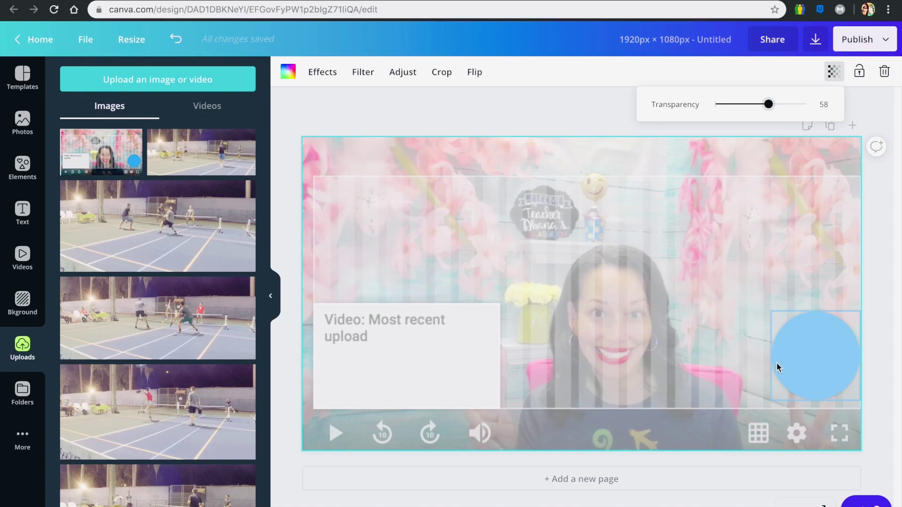
{"action": "key", "text": "ctrl+z"}
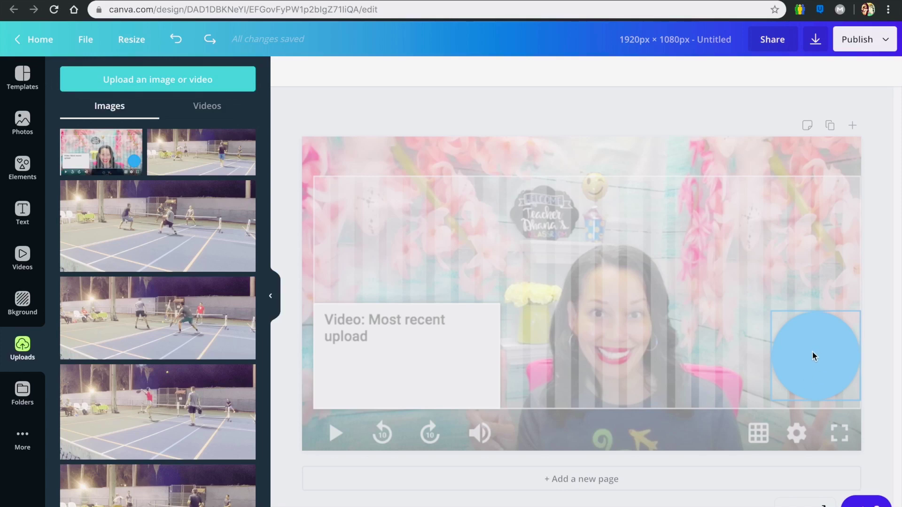
Step: Add a circle from Elements and size it over the subscribe circle
{"action": "left_click", "coordinate": [20, 168]}
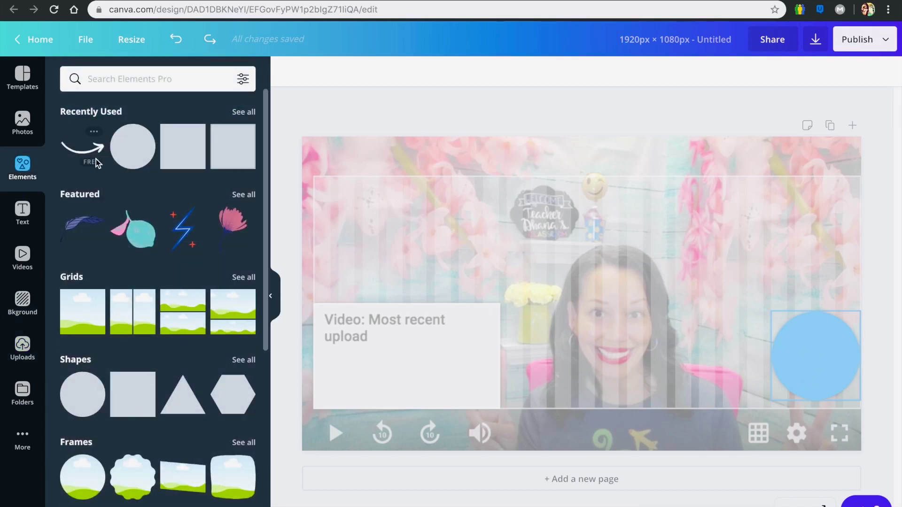
{"action": "left_click", "coordinate": [128, 153]}
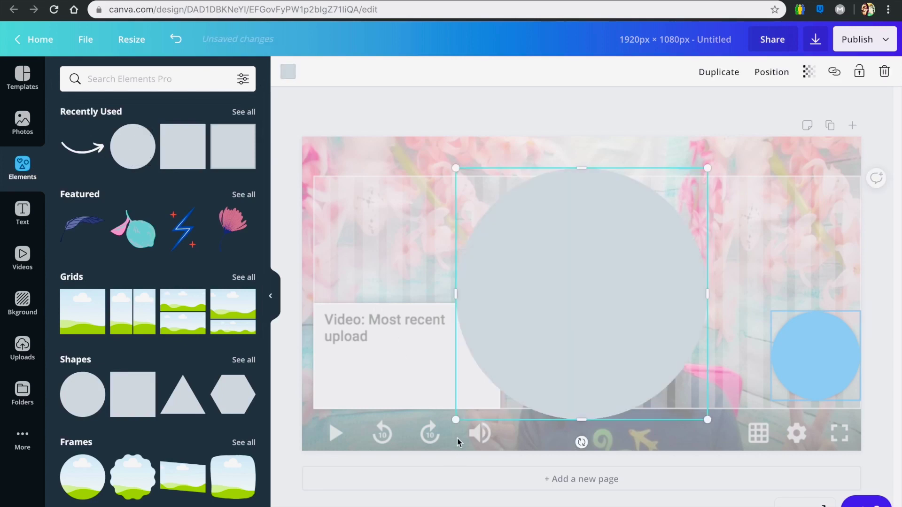
{"action": "left_click_drag", "start_coordinate": [456, 420], "coordinate": [600, 332]}
{"action": "left_click_drag", "start_coordinate": [619, 276], "coordinate": [701, 335]}
{"action": "left_click_drag", "start_coordinate": [657, 359], "coordinate": [695, 317]}
{"action": "left_click_drag", "start_coordinate": [755, 302], "coordinate": [844, 374]}
{"action": "left_click", "coordinate": [526, 357]}
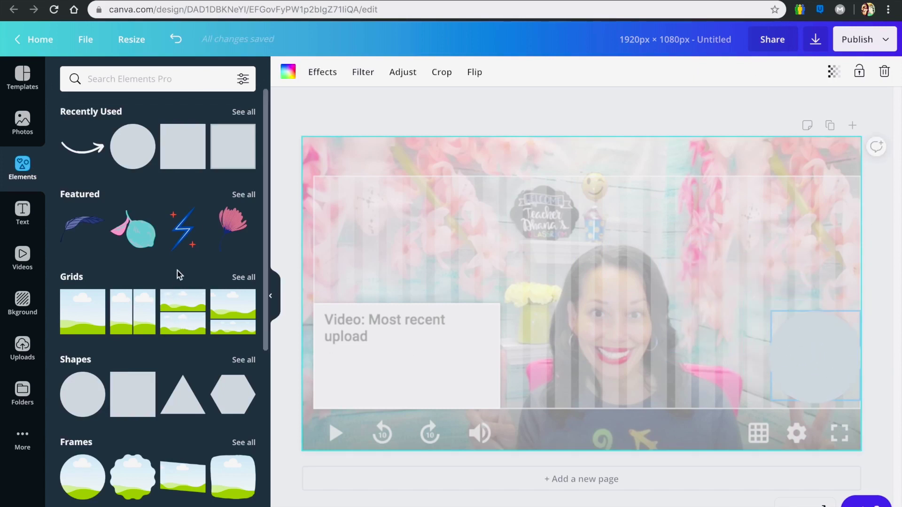
Step: Add a rectangle over the video placeholder and colour both shapes black
{"action": "left_click", "coordinate": [187, 149]}
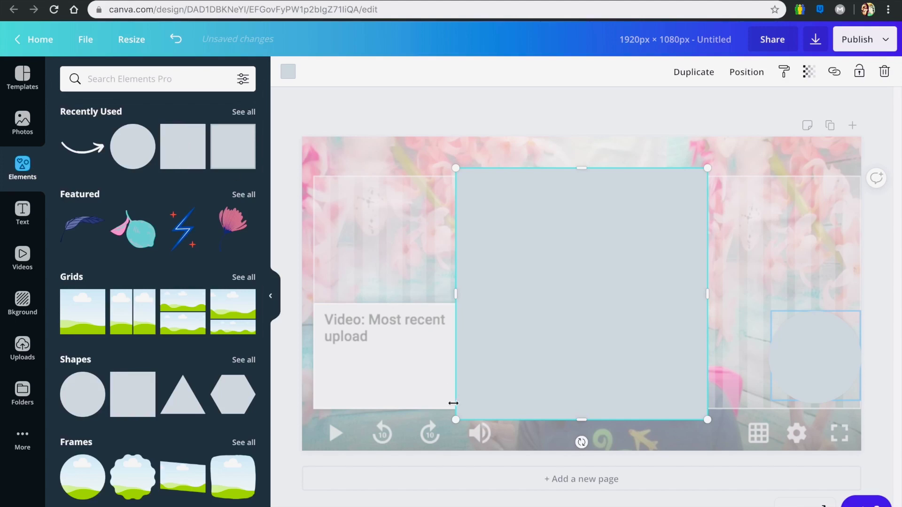
{"action": "left_click_drag", "start_coordinate": [582, 419], "coordinate": [433, 388]}
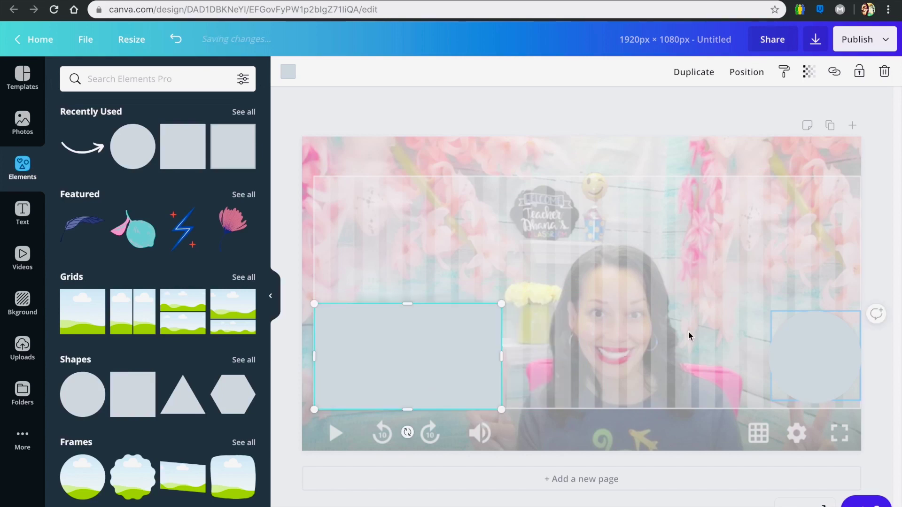
{"action": "left_click", "coordinate": [819, 342]}
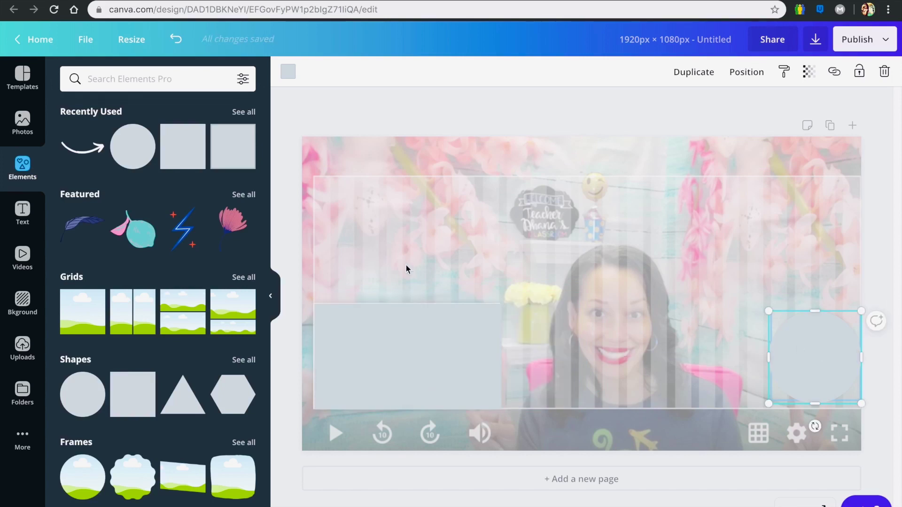
{"action": "left_click", "coordinate": [288, 71]}
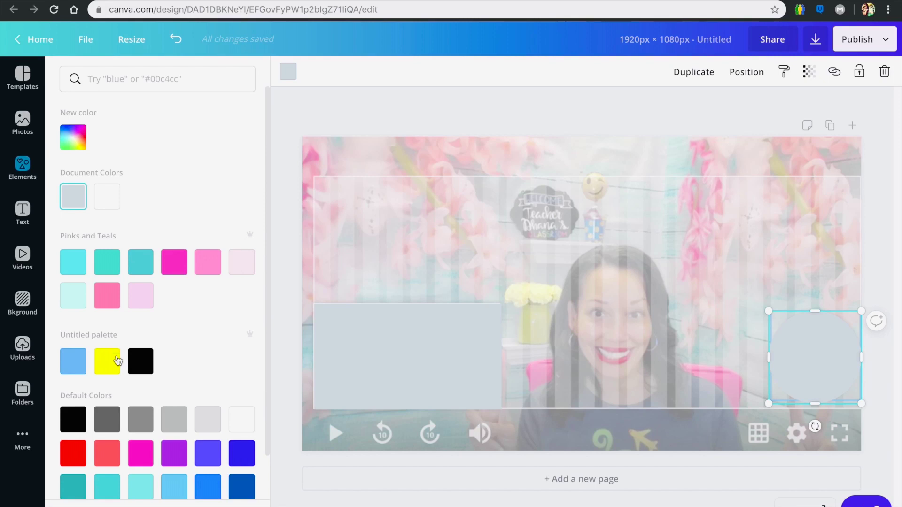
{"action": "left_click", "coordinate": [141, 361]}
{"action": "left_click", "coordinate": [379, 374]}
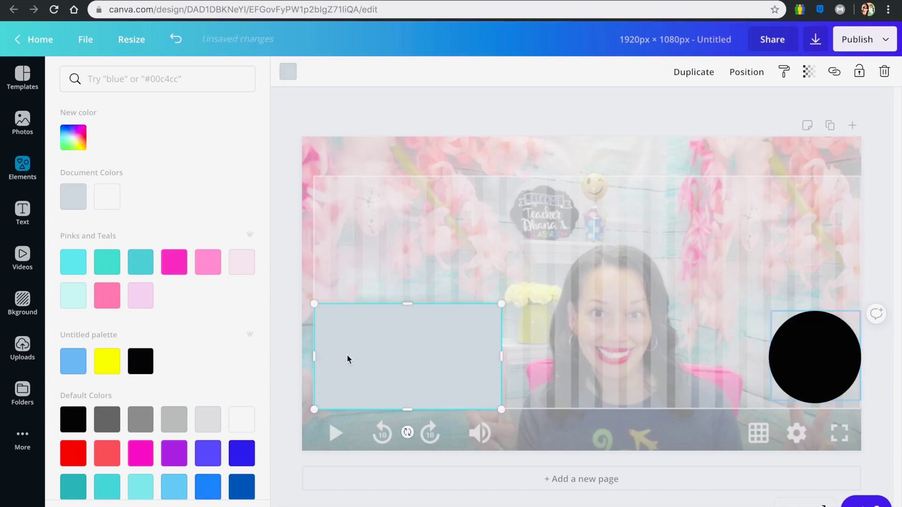
{"action": "left_click", "coordinate": [141, 361]}
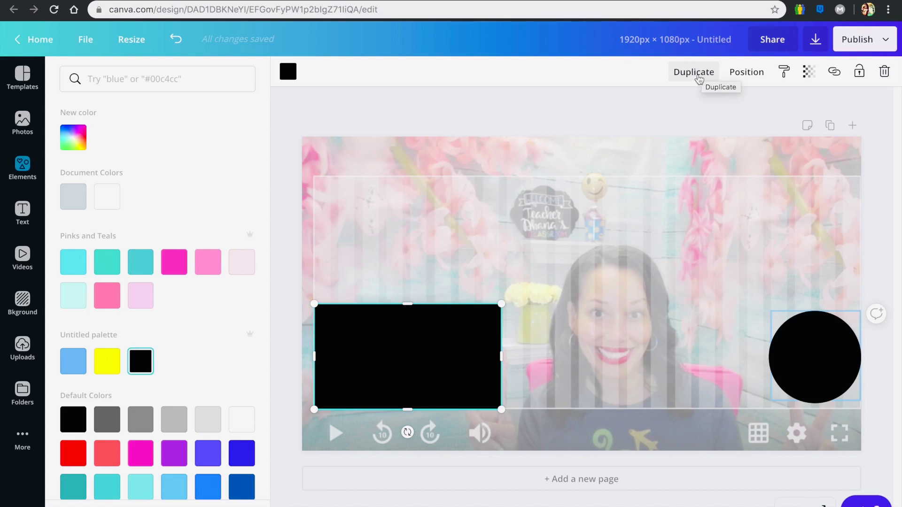
Step: Duplicate the black rectangle, stack and align both copies, and nudge the circle right
{"action": "left_click", "coordinate": [694, 75]}
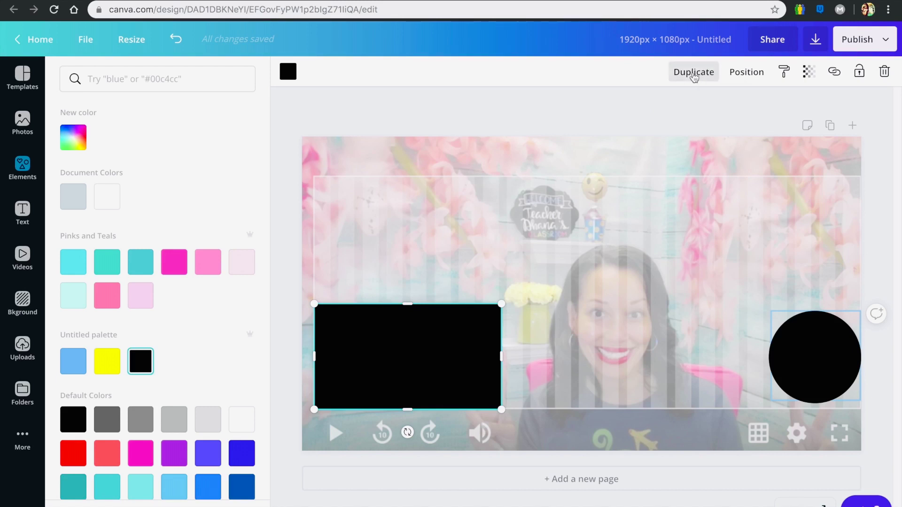
{"action": "left_click_drag", "start_coordinate": [473, 358], "coordinate": [471, 240]}
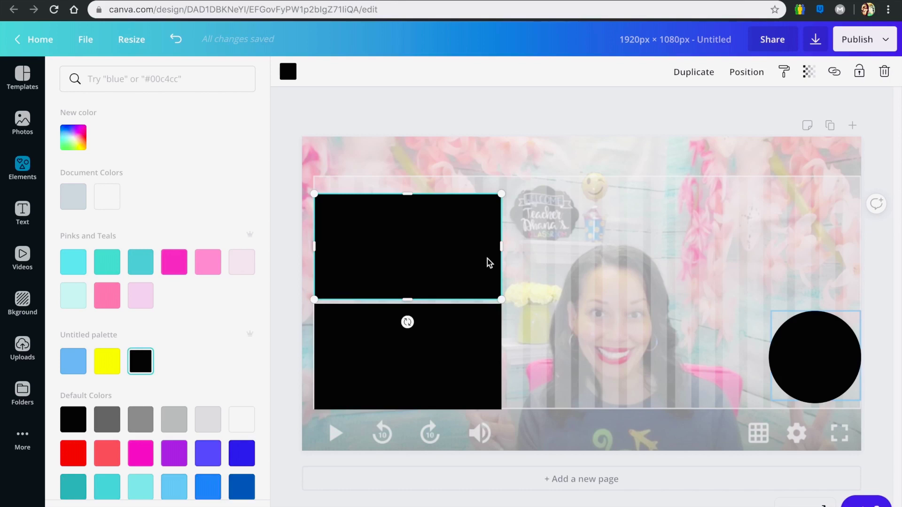
{"action": "left_click_drag", "start_coordinate": [448, 261], "coordinate": [449, 255]}
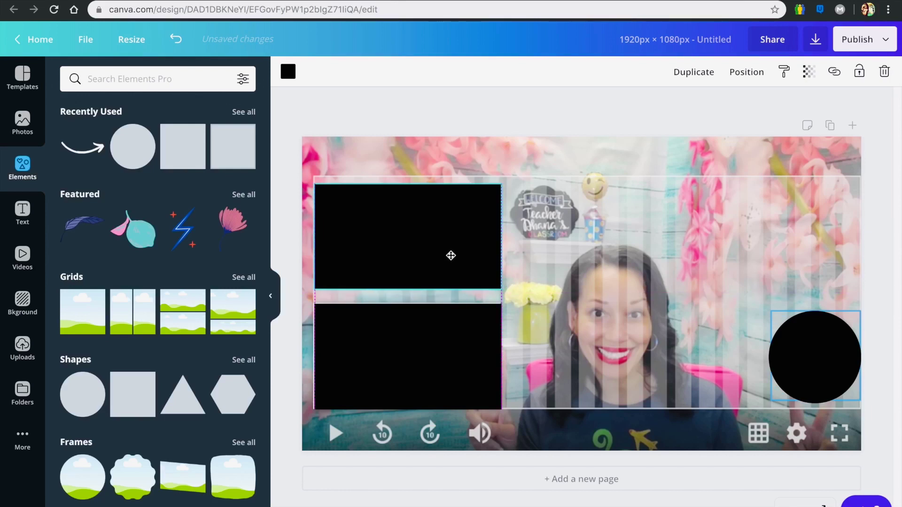
{"action": "mouse_move", "coordinate": [423, 353]}
{"action": "left_mouse_down"}
{"action": "mouse_move", "coordinate": [554, 338]}
{"action": "mouse_move", "coordinate": [650, 294]}
{"action": "mouse_move", "coordinate": [420, 351]}
{"action": "left_mouse_up"}
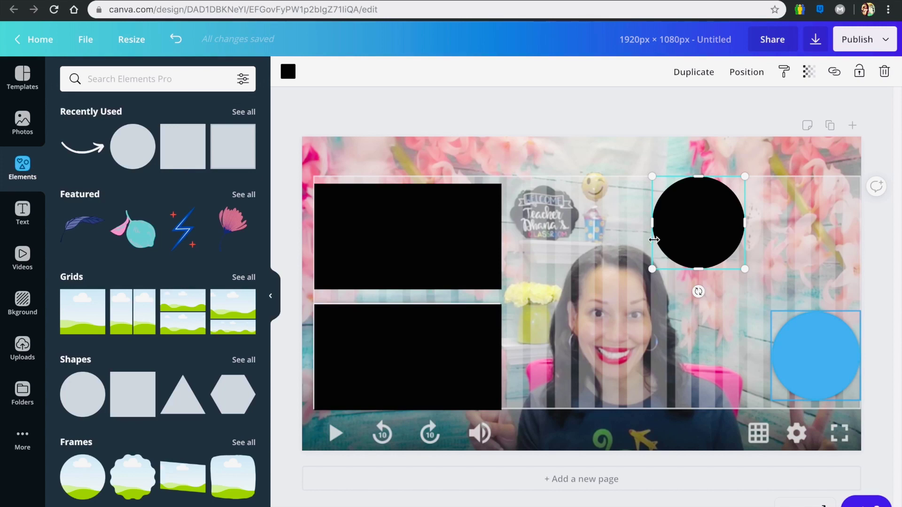
{"action": "left_click_drag", "start_coordinate": [683, 241], "coordinate": [686, 243]}
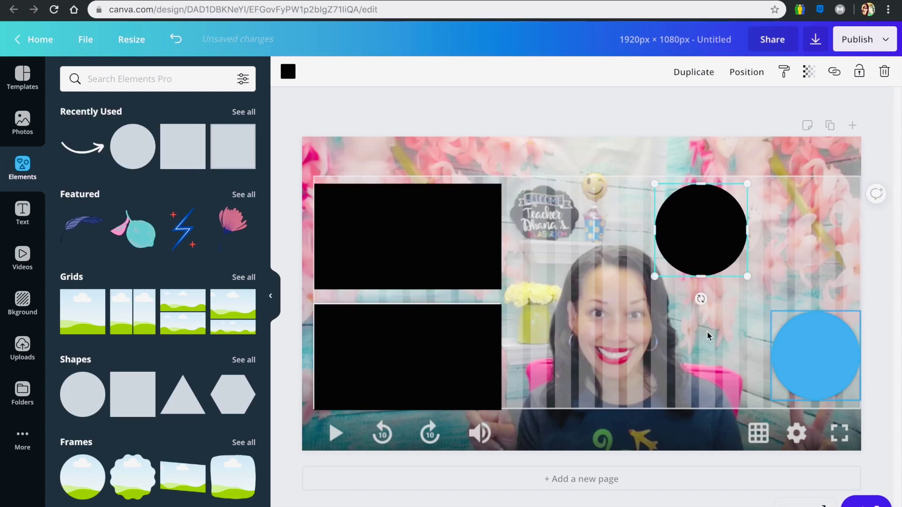
{"action": "left_click", "coordinate": [708, 331]}
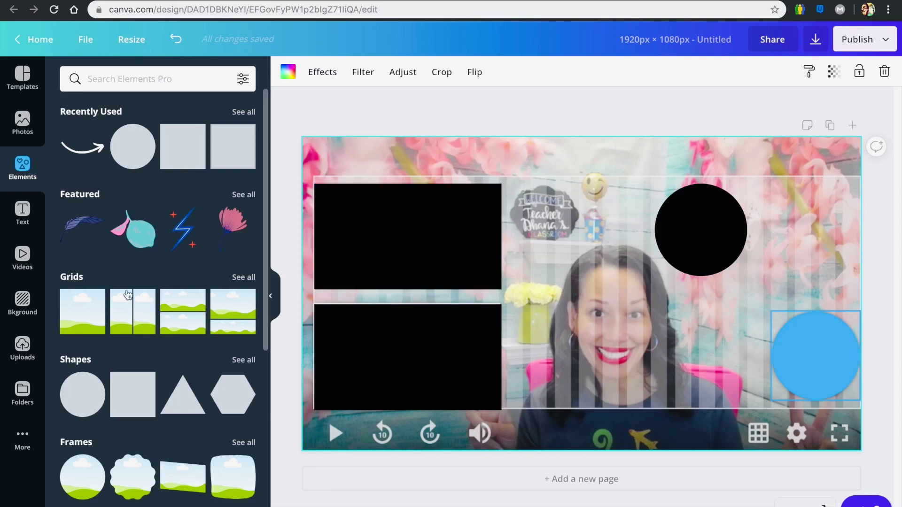
Step: Add a 'WATCH THIS NEXT!' heading above the upper black rectangle and duplicate it
{"action": "left_click", "coordinate": [23, 213]}
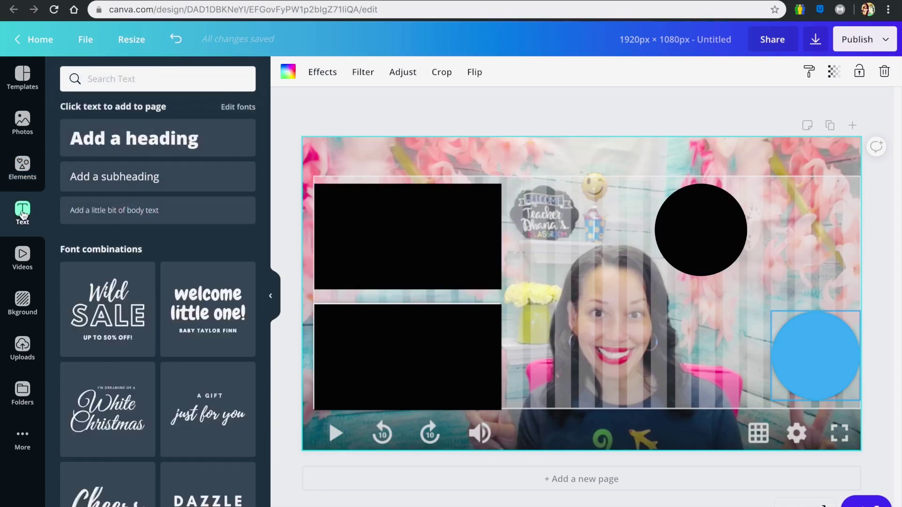
{"action": "left_click", "coordinate": [134, 137]}
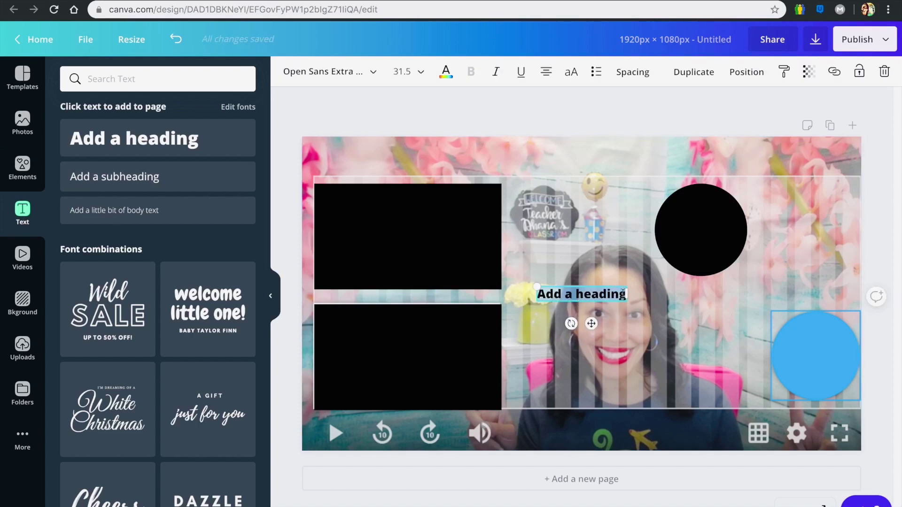
{"action": "type", "text": "WATCH THIS NEXT"}
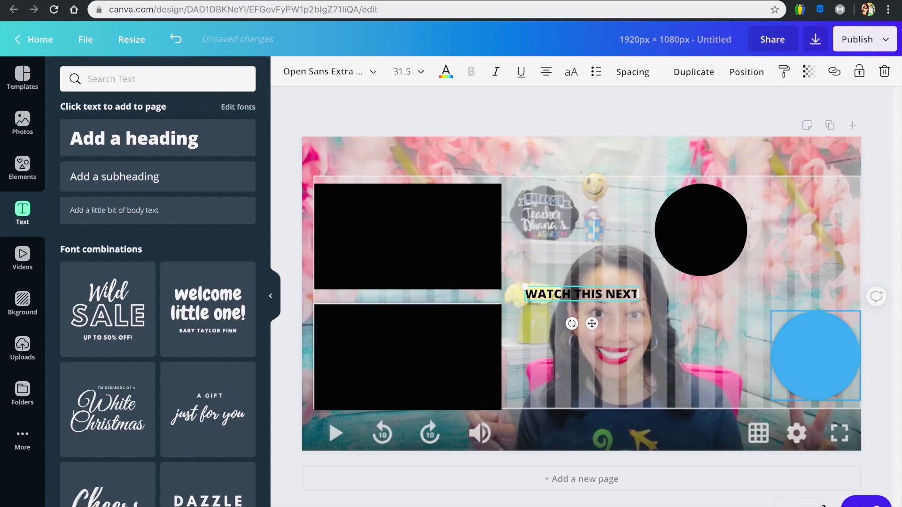
{"action": "type", "text": "!"}
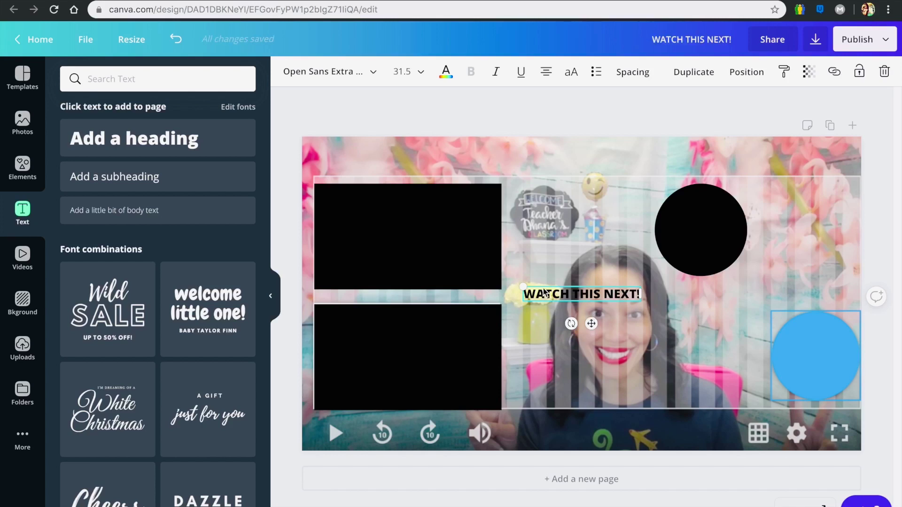
{"action": "left_click", "coordinate": [373, 72]}
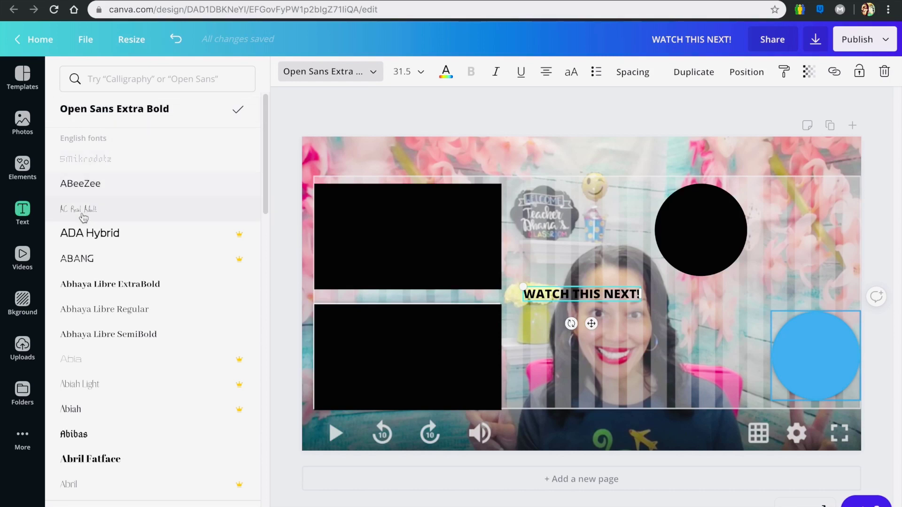
{"action": "left_click_drag", "start_coordinate": [580, 299], "coordinate": [485, 151]}
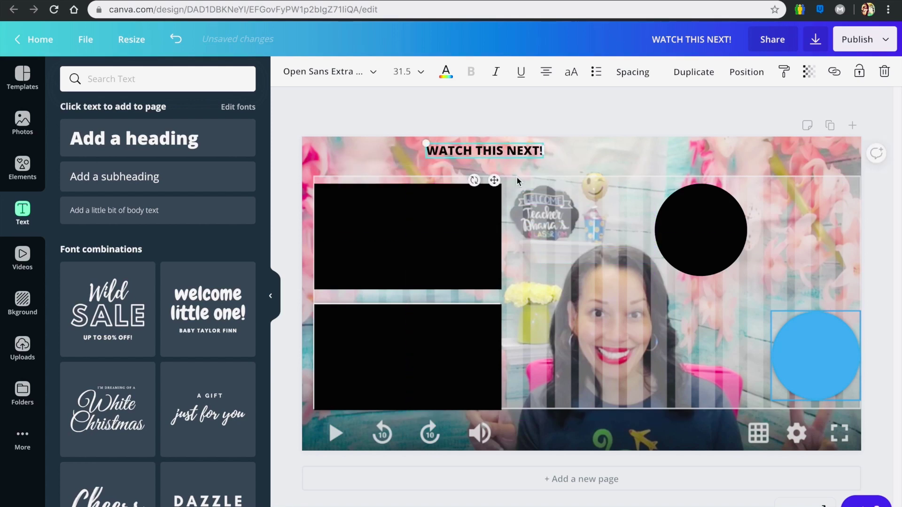
{"action": "left_click_drag", "start_coordinate": [481, 153], "coordinate": [403, 162]}
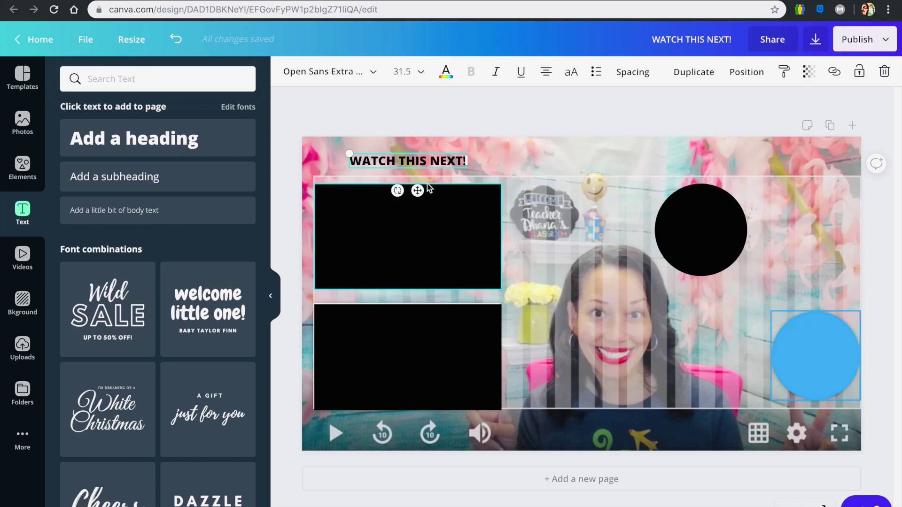
{"action": "left_click_drag", "start_coordinate": [399, 164], "coordinate": [402, 170]}
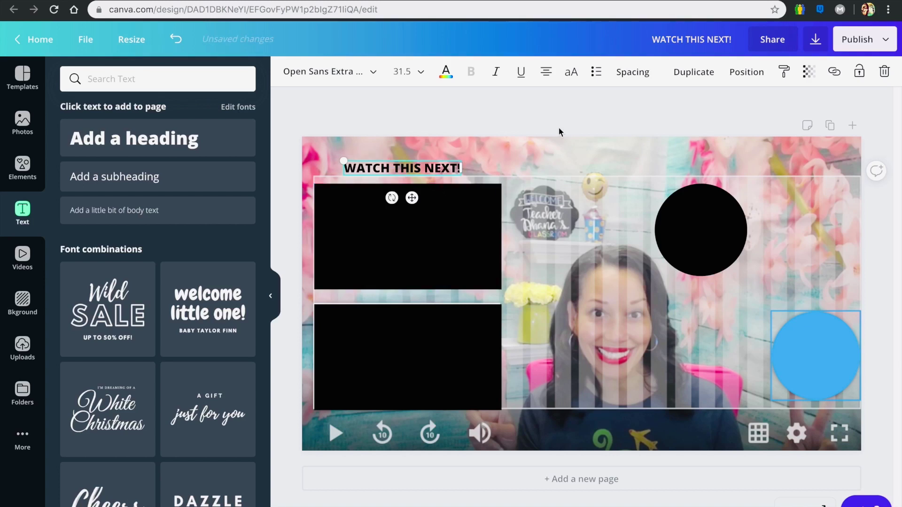
{"action": "left_click", "coordinate": [694, 72]}
Step: Change the copy's text to 'YOUTUBE SUGGESTED' and move it between the rectangles
{"action": "left_click_drag", "start_coordinate": [462, 177], "coordinate": [649, 301]}
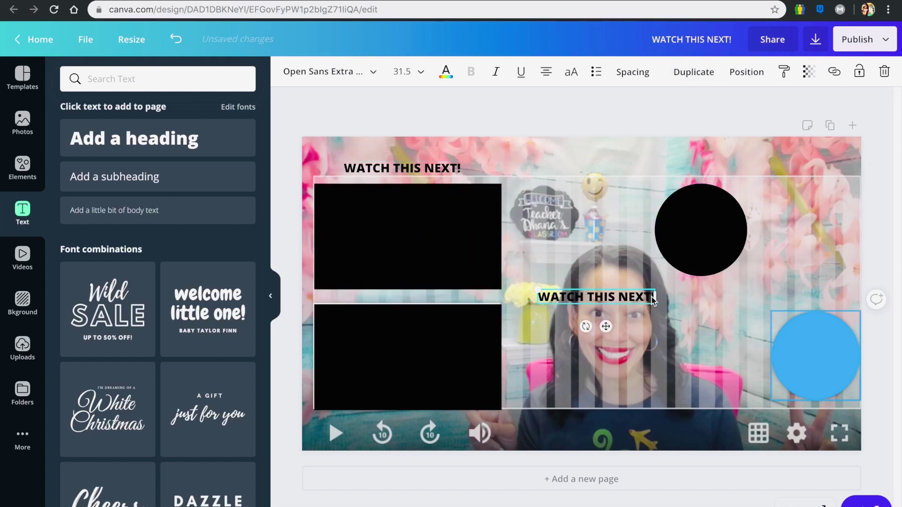
{"action": "left_click", "coordinate": [651, 297]}
{"action": "key", "text": "BackSpace"}
{"action": "key", "text": "BackSpace"}
{"action": "key", "text": "BackSpace"}
{"action": "key", "text": "BackSpace"}
{"action": "key", "text": "BackSpace"}
{"action": "key", "text": "BackSpace"}
{"action": "key", "text": "BackSpace"}
{"action": "key", "text": "BackSpace"}
{"action": "key", "text": "BackSpace"}
{"action": "key", "text": "BackSpace"}
{"action": "key", "text": "BackSpace"}
{"action": "key", "text": "BackSpace"}
{"action": "key", "text": "BackSpace"}
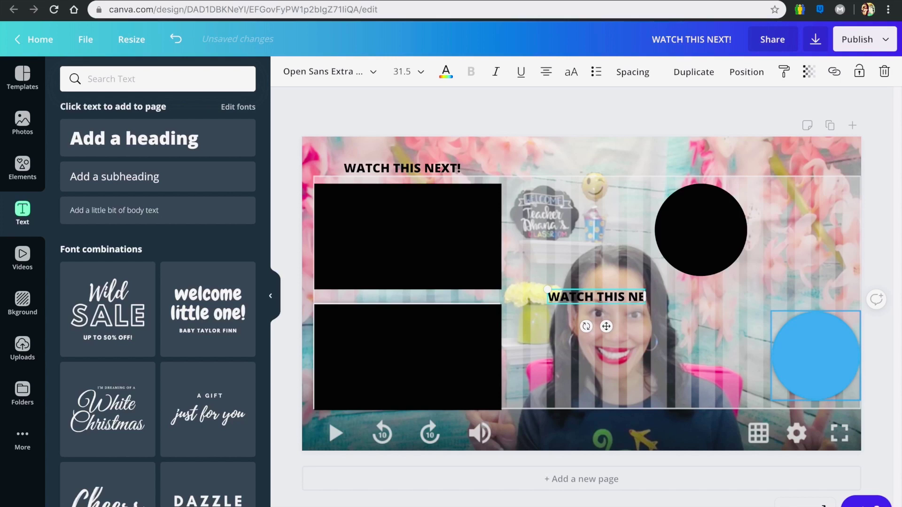
{"action": "key", "text": "BackSpace"}
{"action": "key", "text": "BackSpace"}
{"action": "key", "text": "BackSpace"}
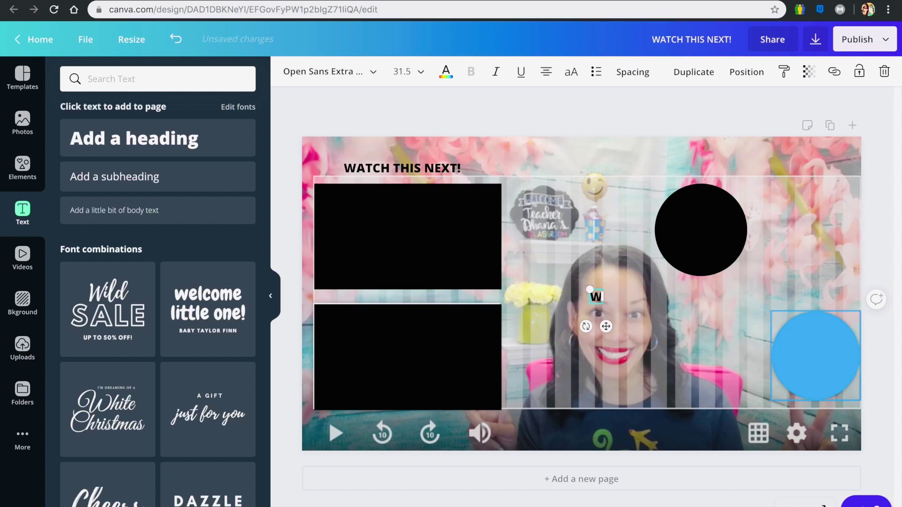
{"action": "type", "text": "YOUTUBE"}
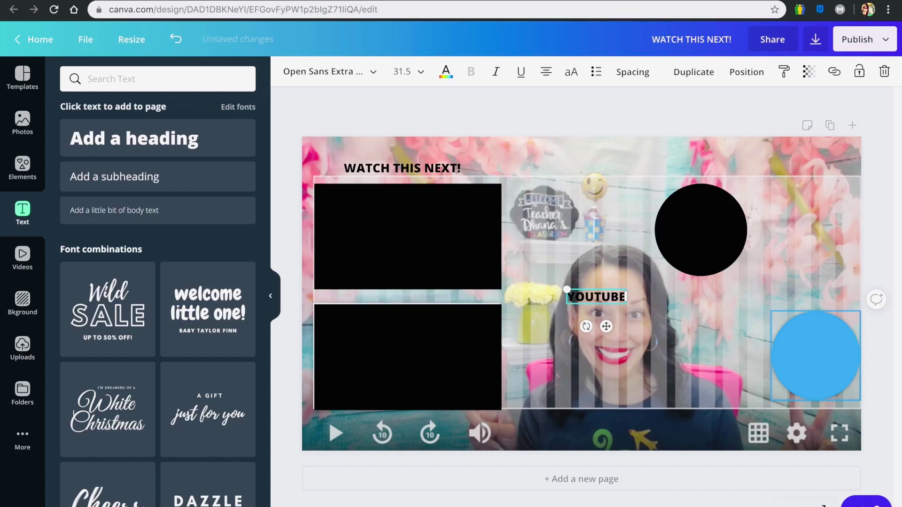
{"action": "type", "text": " S"}
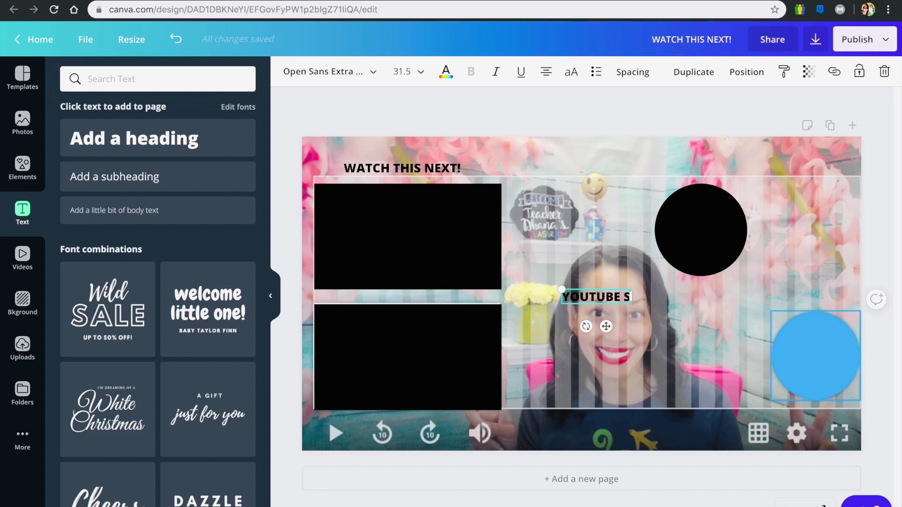
{"action": "type", "text": "UGGESTED"}
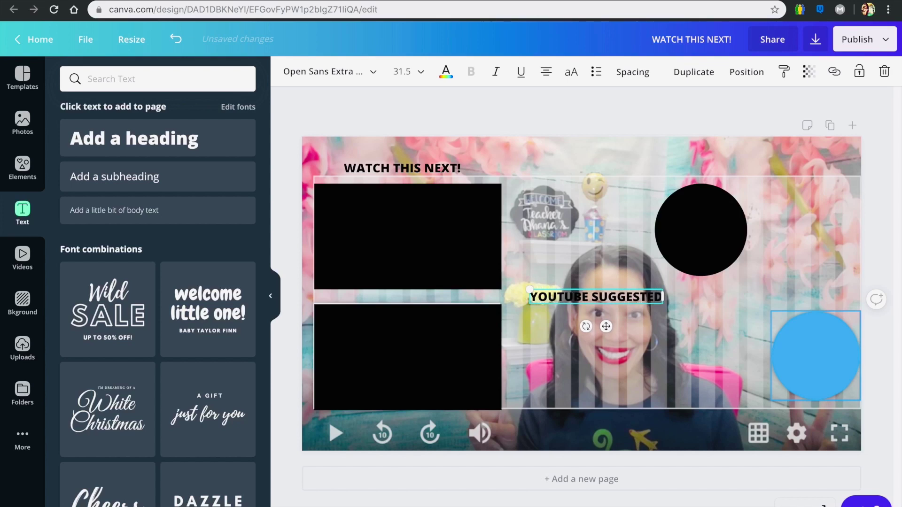
{"action": "left_click_drag", "start_coordinate": [606, 327], "coordinate": [417, 331]}
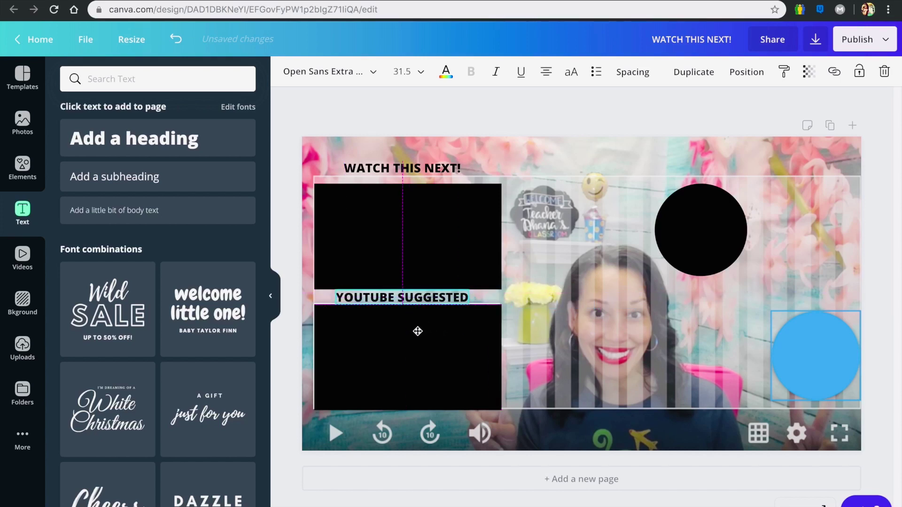
Step: Centre WATCH THIS NEXT! over the top rectangle and align YOUTUBE SUGGESTED with it
{"action": "left_click", "coordinate": [559, 312]}
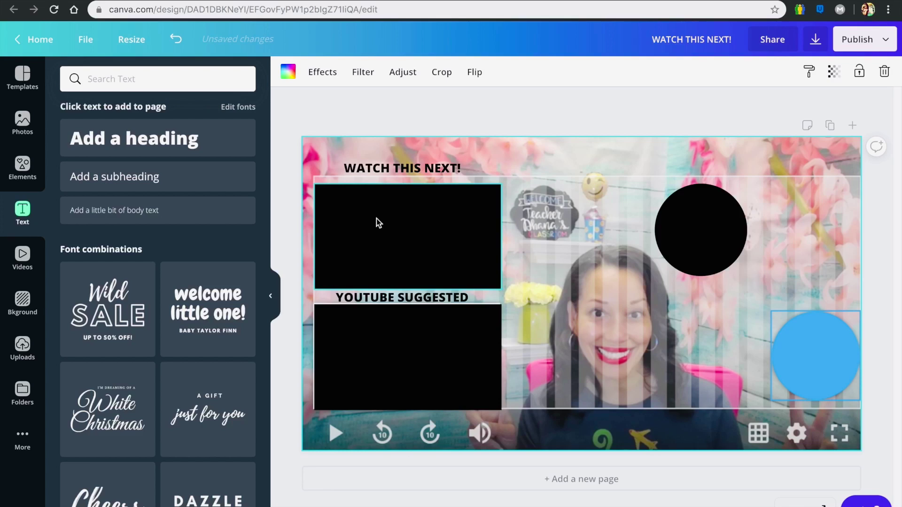
{"action": "left_click_drag", "start_coordinate": [399, 169], "coordinate": [411, 179]}
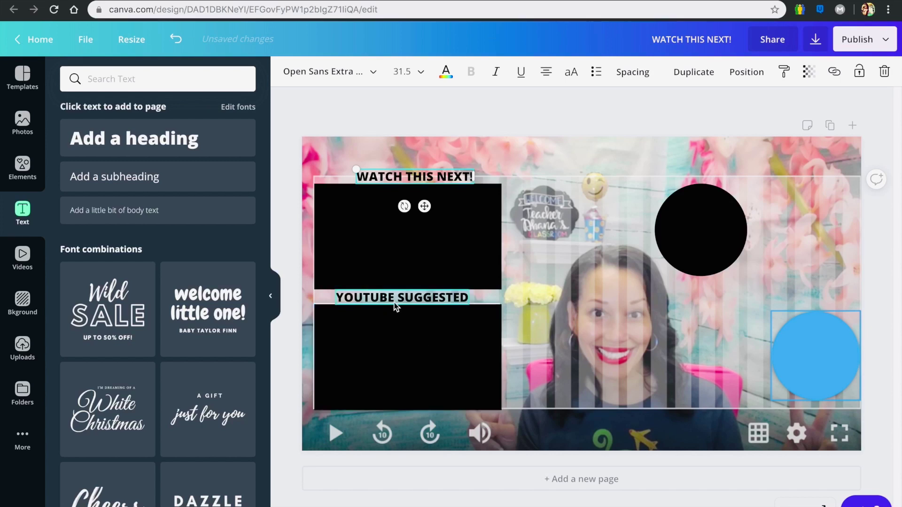
{"action": "mouse_move", "coordinate": [402, 297]}
{"action": "left_mouse_down"}
{"action": "mouse_move", "coordinate": [420, 297]}
{"action": "mouse_move", "coordinate": [412, 297]}
{"action": "left_mouse_up"}
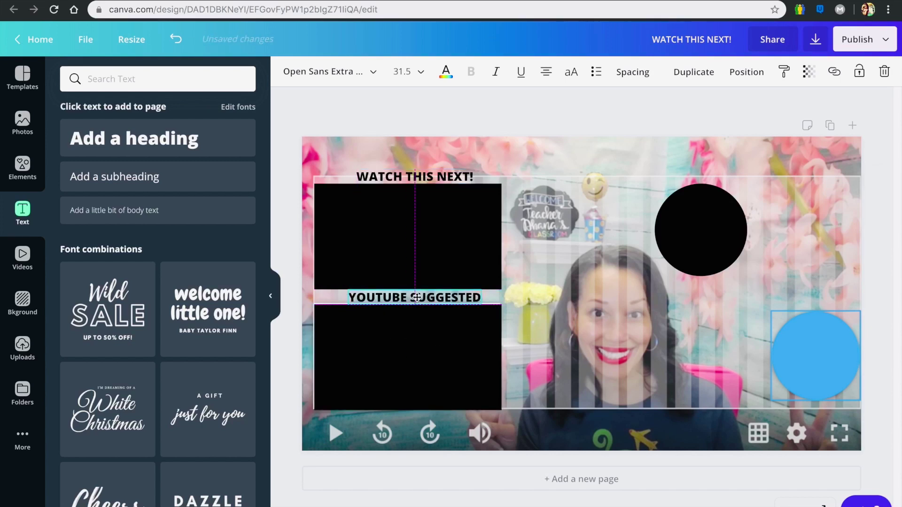
{"action": "left_click", "coordinate": [559, 283]}
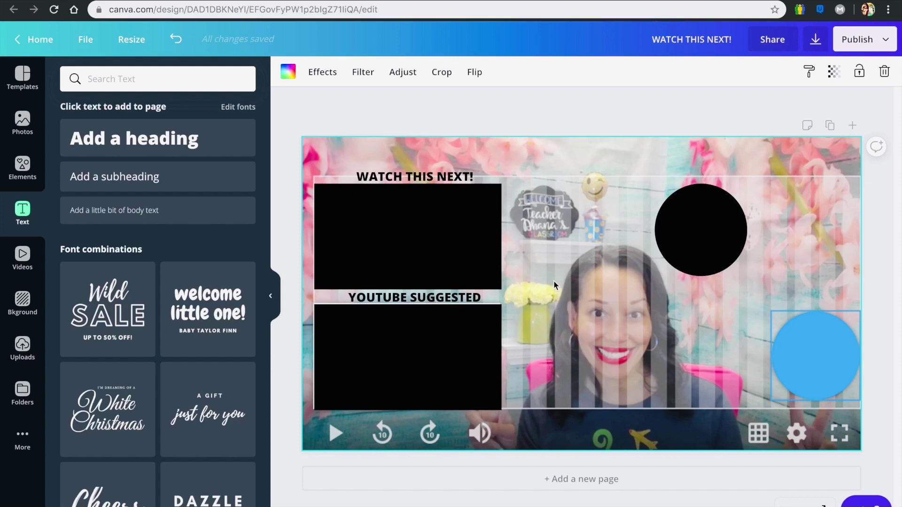
Step: Add a square from Elements and colour it teal
{"action": "left_click", "coordinate": [25, 169]}
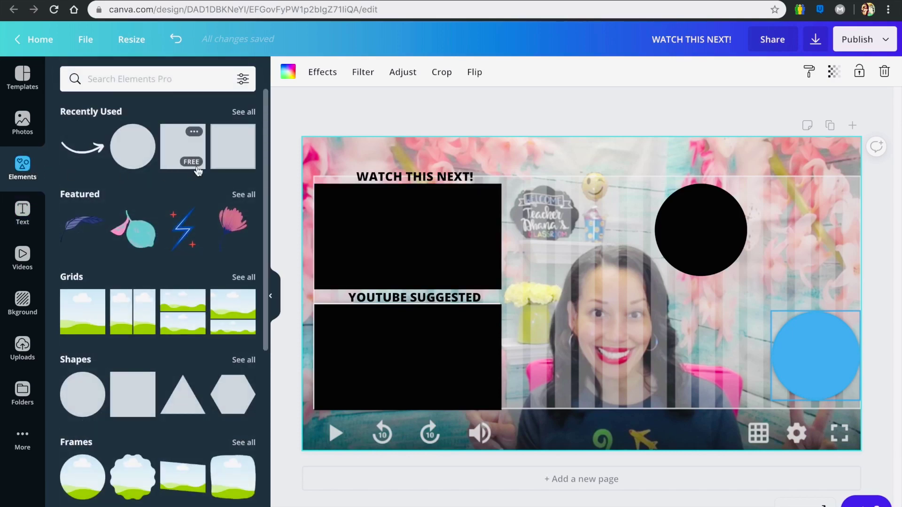
{"action": "left_click", "coordinate": [178, 141]}
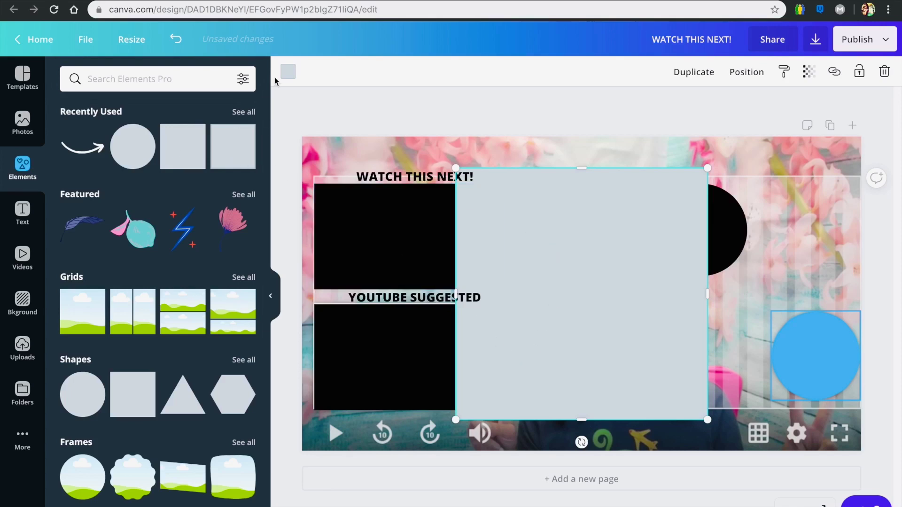
{"action": "left_click", "coordinate": [287, 71]}
{"action": "left_click", "coordinate": [140, 261]}
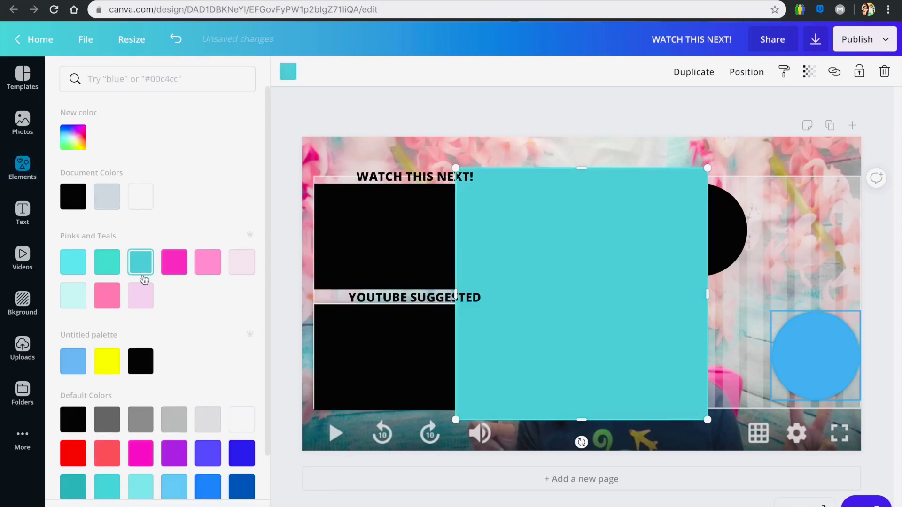
Step: Move and stretch the teal shape into a slanted panel covering the page's left side
{"action": "left_click_drag", "start_coordinate": [594, 316], "coordinate": [386, 288]}
{"action": "left_click_drag", "start_coordinate": [372, 389], "coordinate": [339, 442]}
{"action": "left_click_drag", "start_coordinate": [529, 166], "coordinate": [574, 135]}
{"action": "left_click_drag", "start_coordinate": [354, 428], "coordinate": [317, 467]}
{"action": "mouse_move", "coordinate": [534, 317]}
{"action": "left_mouse_down"}
{"action": "mouse_move", "coordinate": [511, 315]}
{"action": "mouse_move", "coordinate": [519, 313]}
{"action": "left_mouse_up"}
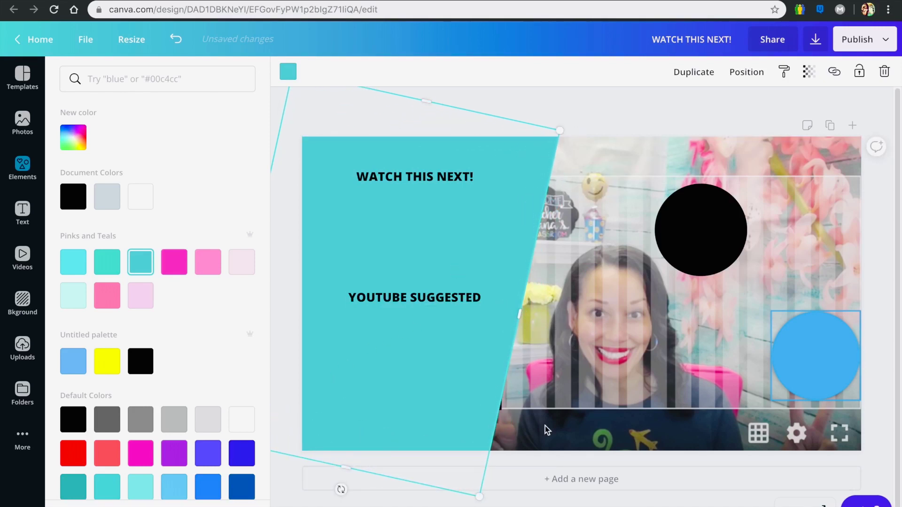
{"action": "left_click", "coordinate": [530, 395]}
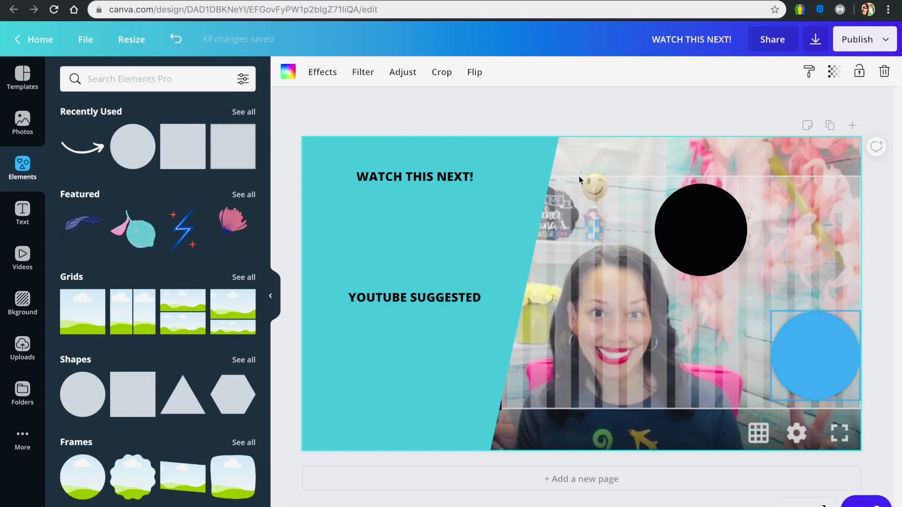
Step: Send the teal panel two layers backward, behind both black rectangles and headings
{"action": "left_click", "coordinate": [480, 218]}
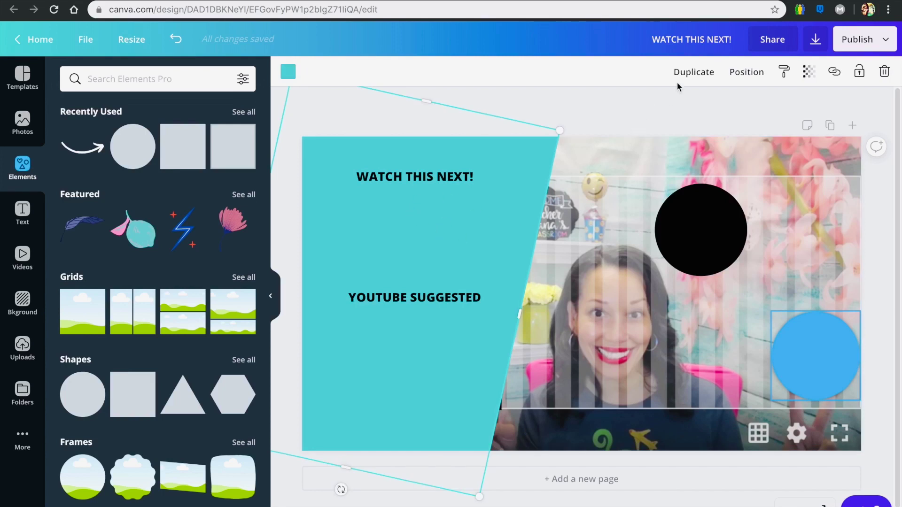
{"action": "left_click", "coordinate": [747, 75]}
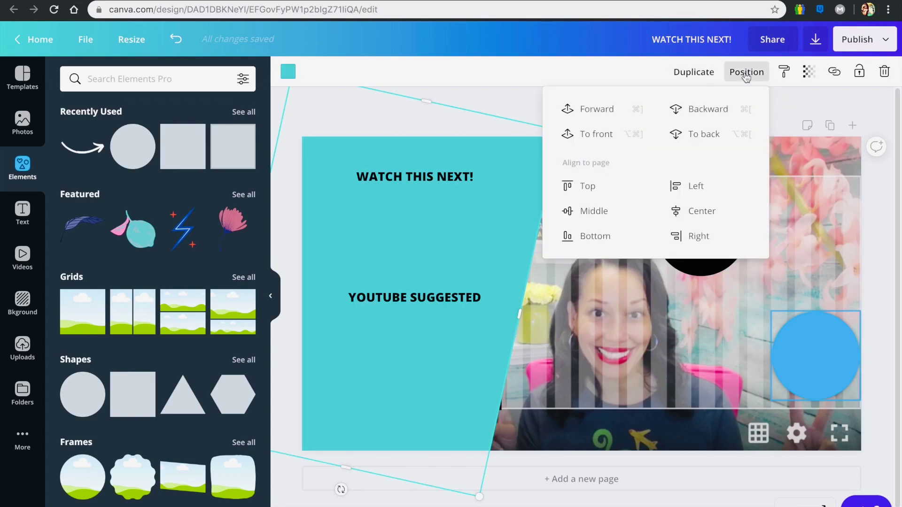
{"action": "left_click", "coordinate": [706, 114]}
{"action": "left_click", "coordinate": [706, 114]}
{"action": "left_click", "coordinate": [564, 157]}
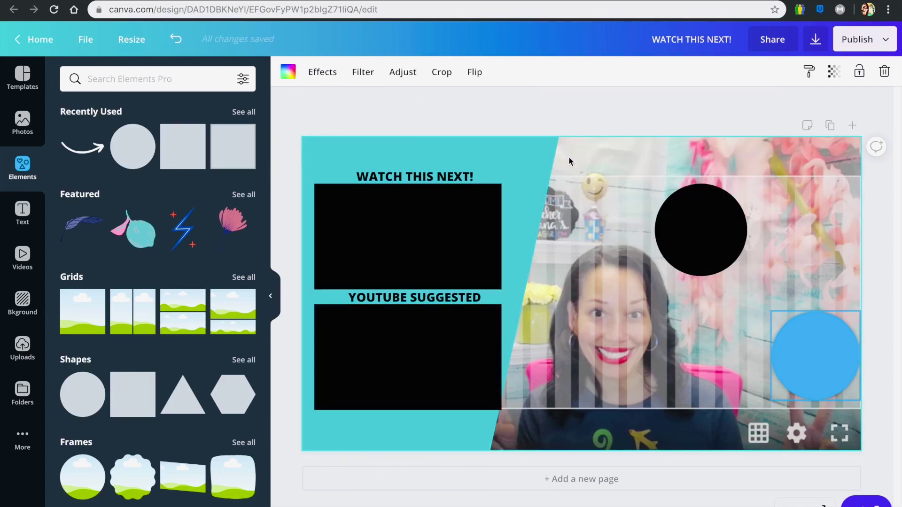
Step: Add another square, colour it magenta #fd109e, and move it to the top-right corner
{"action": "left_click", "coordinate": [173, 155]}
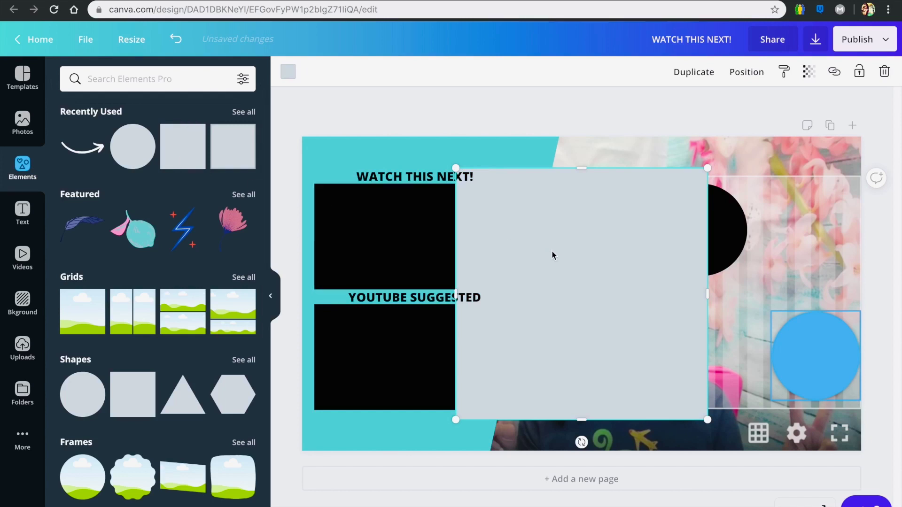
{"action": "left_click", "coordinate": [288, 71]}
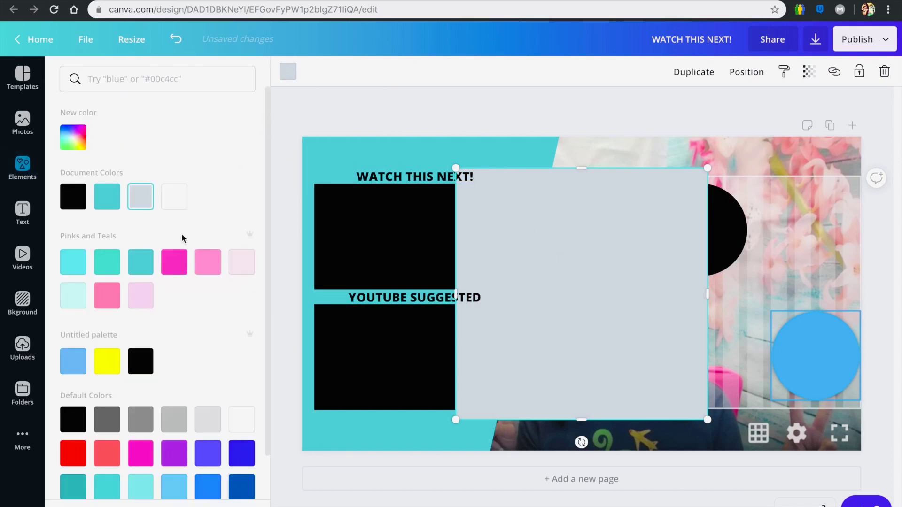
{"action": "left_click", "coordinate": [173, 273]}
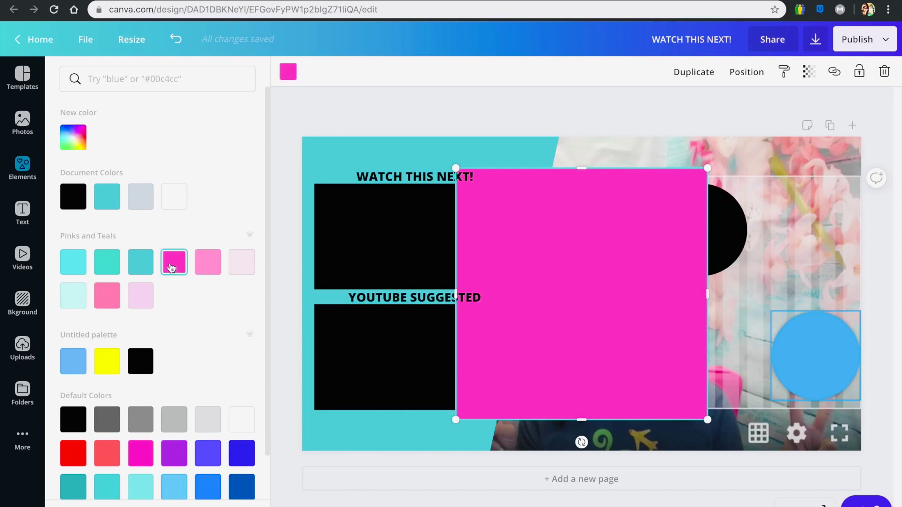
{"action": "left_click", "coordinate": [78, 142]}
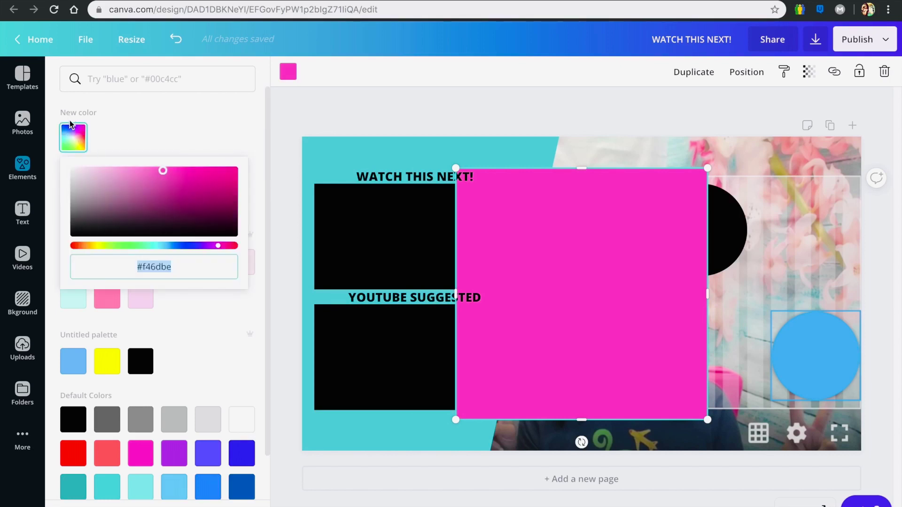
{"action": "left_click_drag", "start_coordinate": [169, 173], "coordinate": [228, 171]}
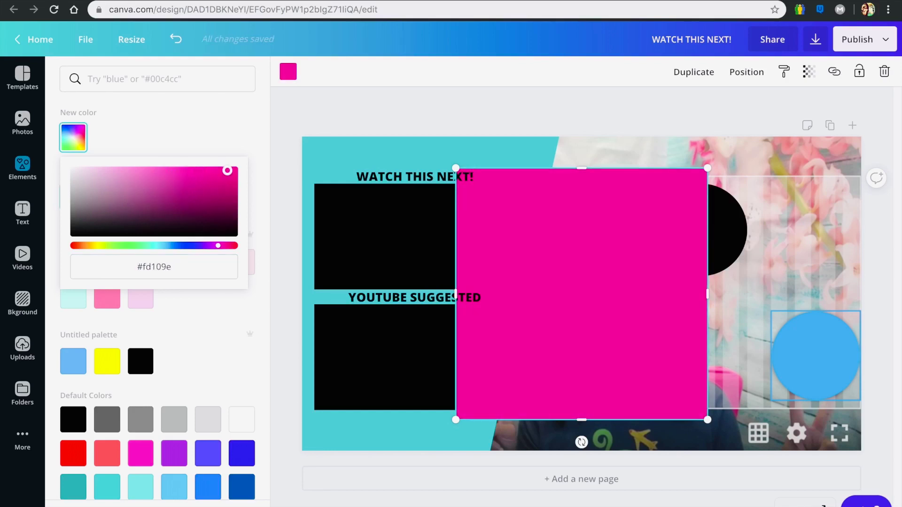
{"action": "left_click_drag", "start_coordinate": [534, 340], "coordinate": [709, 276]}
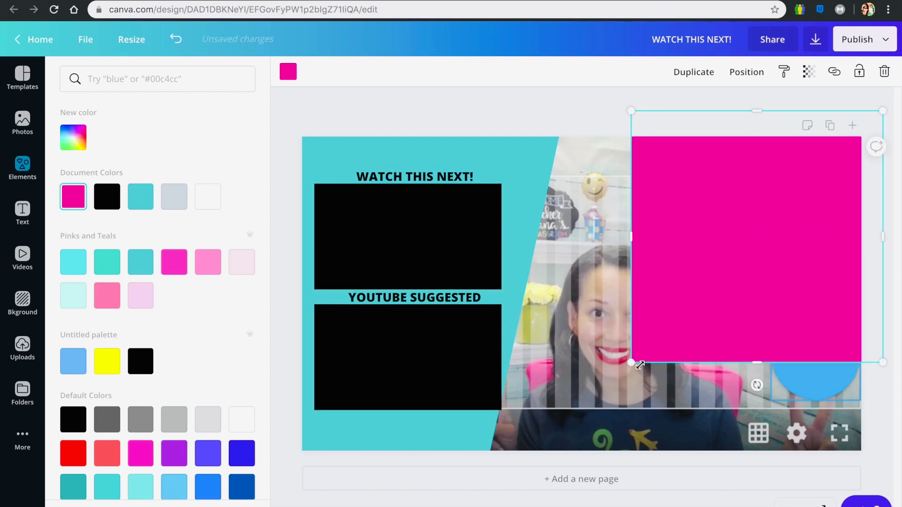
Step: Search the Elements library for 'arr' to find arrow graphics
{"action": "left_click", "coordinate": [707, 211]}
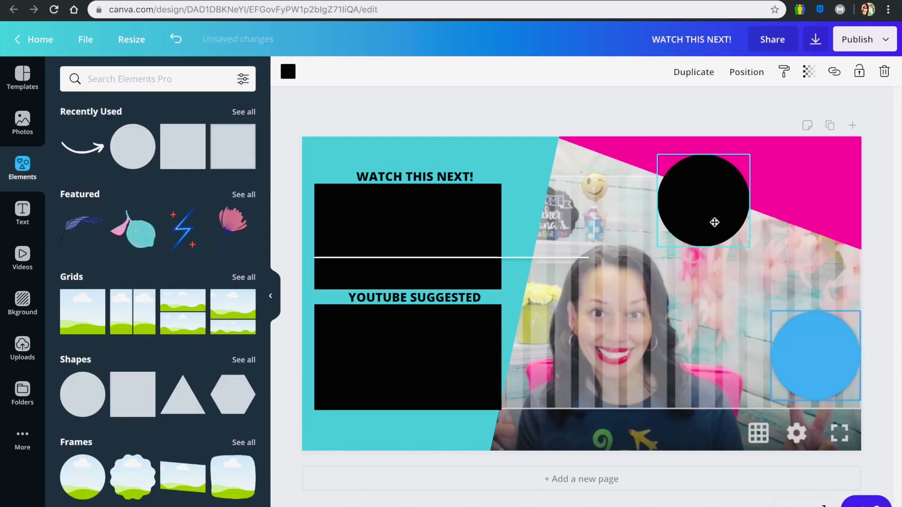
{"action": "left_click", "coordinate": [678, 284]}
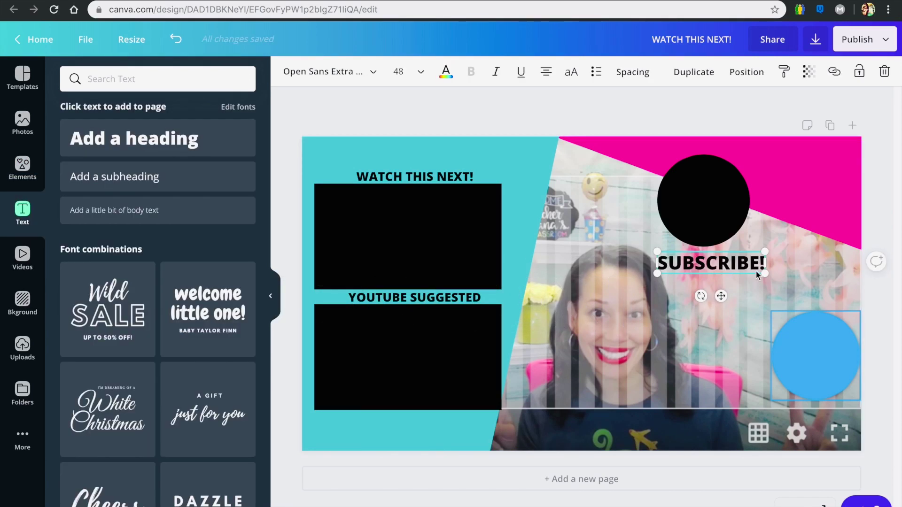
{"action": "left_click", "coordinate": [793, 268]}
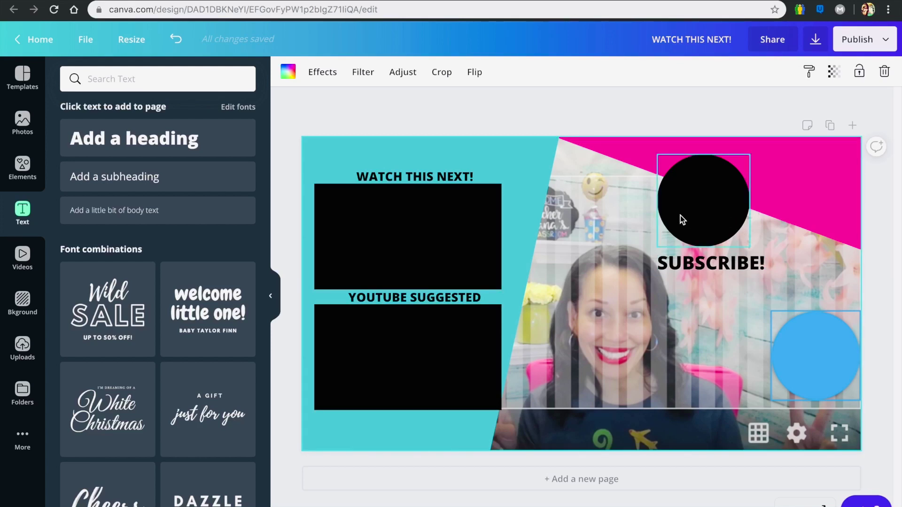
{"action": "left_click", "coordinate": [22, 167]}
{"action": "left_click", "coordinate": [122, 79]}
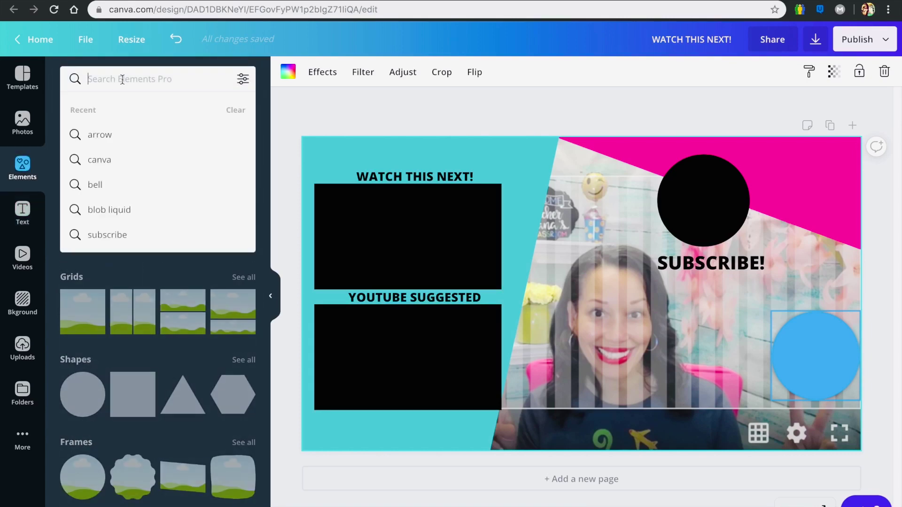
{"action": "type", "text": "arrow"}
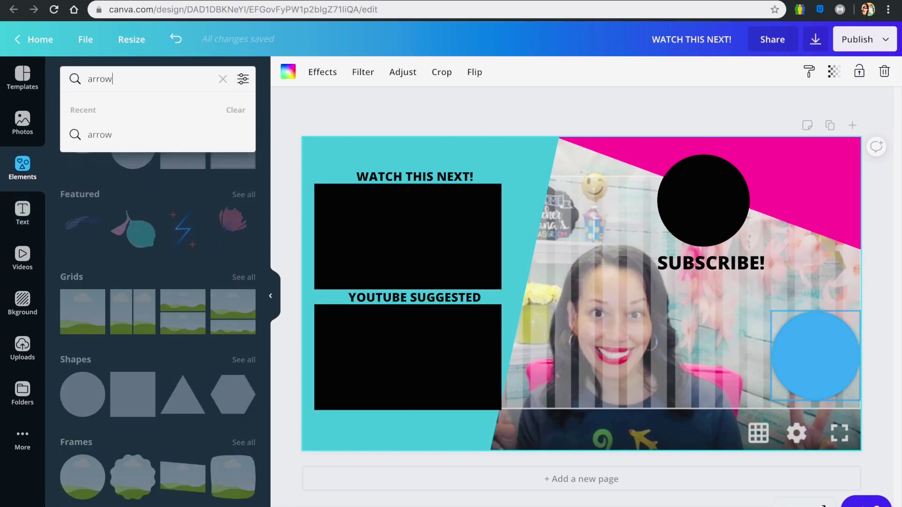
{"action": "key", "text": "Return"}
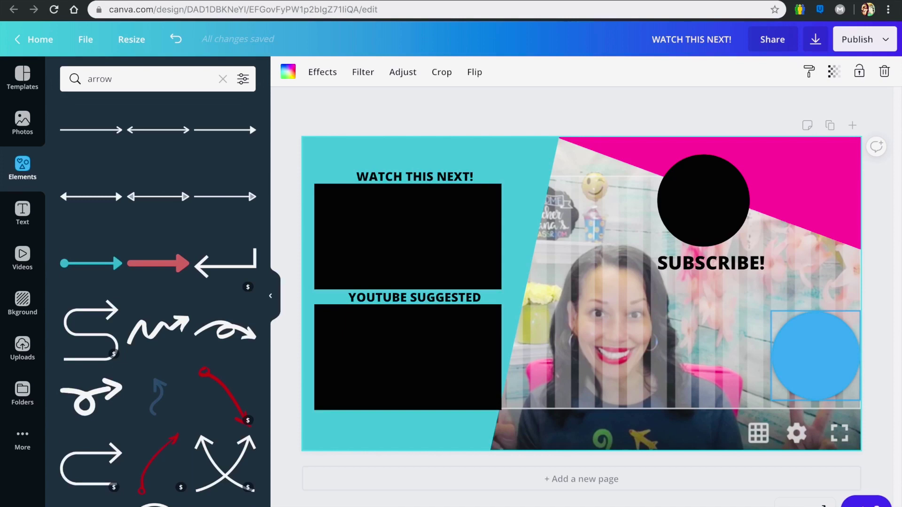
Step: Add the swoosh arrow, shrink it between the circle and SUBSCRIBE!, and colour it black
{"action": "scroll", "coordinate": [164, 326], "scroll_direction": "down", "scroll_amount": 1}
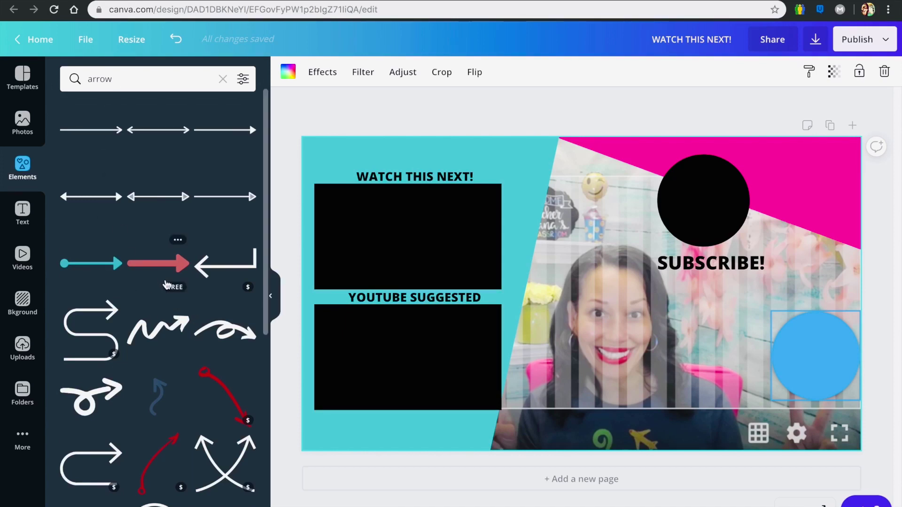
{"action": "scroll", "coordinate": [167, 284], "scroll_direction": "down", "scroll_amount": 1}
{"action": "scroll", "coordinate": [168, 283], "scroll_direction": "down", "scroll_amount": 8}
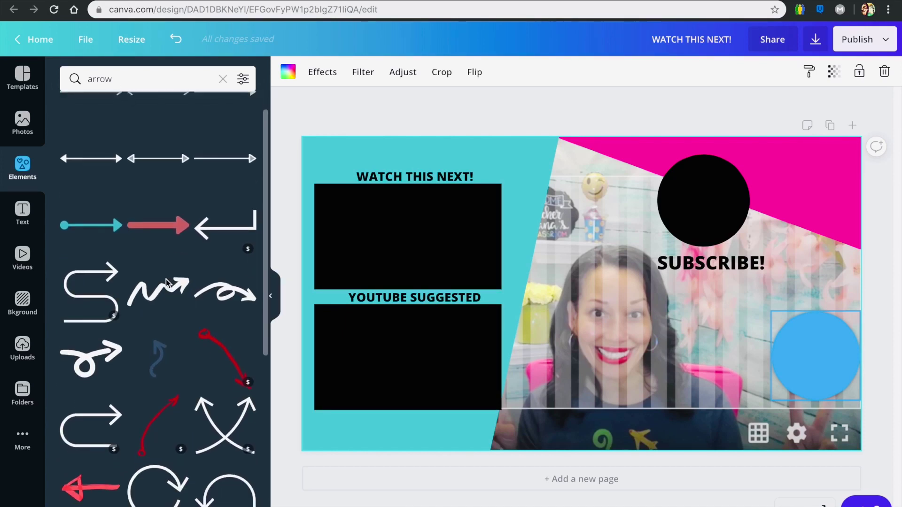
{"action": "left_click", "coordinate": [158, 338]}
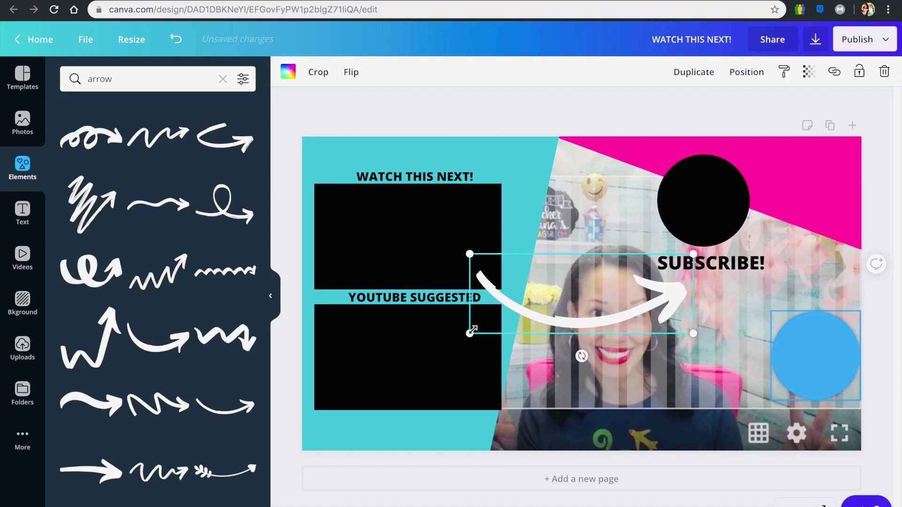
{"action": "left_click_drag", "start_coordinate": [471, 330], "coordinate": [694, 301]}
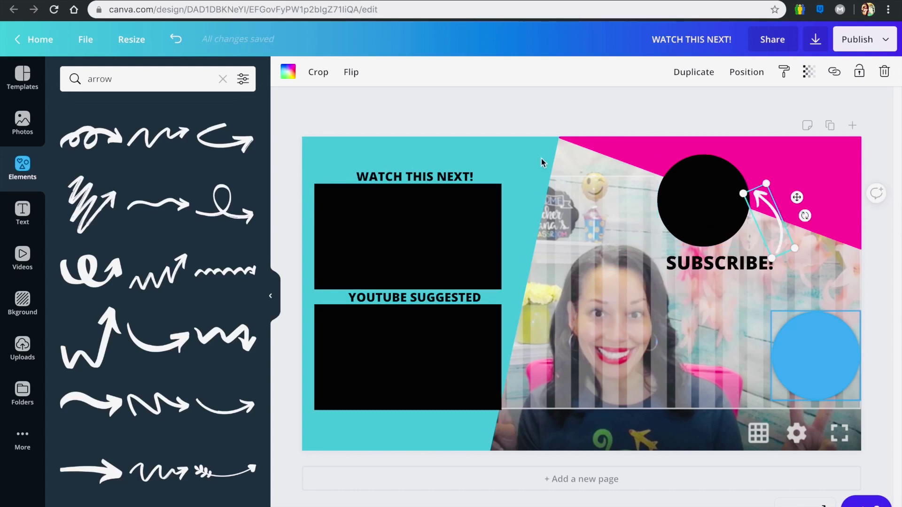
{"action": "left_click", "coordinate": [288, 71]}
{"action": "left_click", "coordinate": [78, 190]}
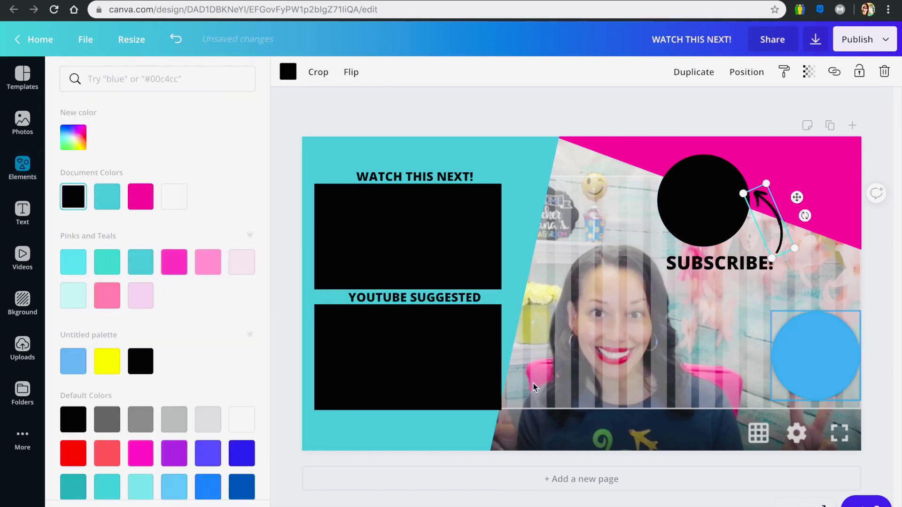
{"action": "left_click", "coordinate": [643, 312]}
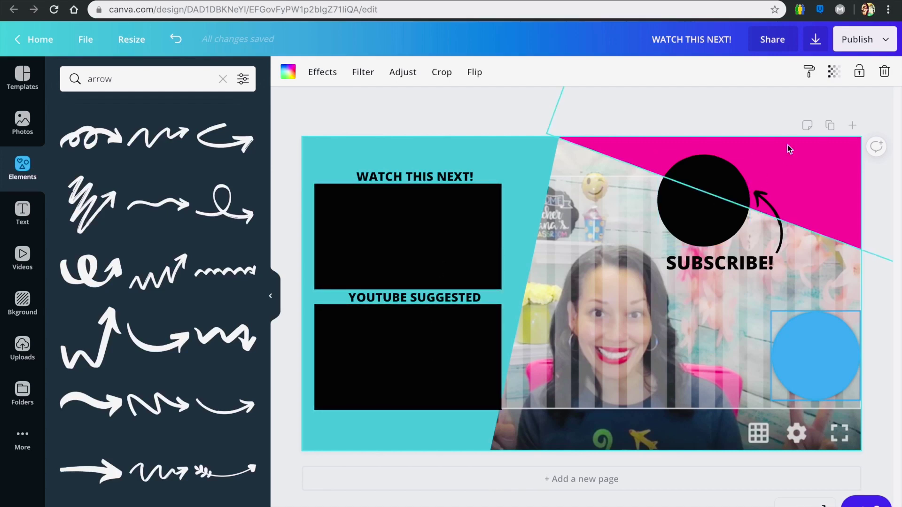
Step: Shift the circle, arrow and SUBSCRIBE! group lower and select the background photo
{"action": "left_click_drag", "start_coordinate": [723, 222], "coordinate": [712, 249]}
{"action": "left_click", "coordinate": [610, 175]}
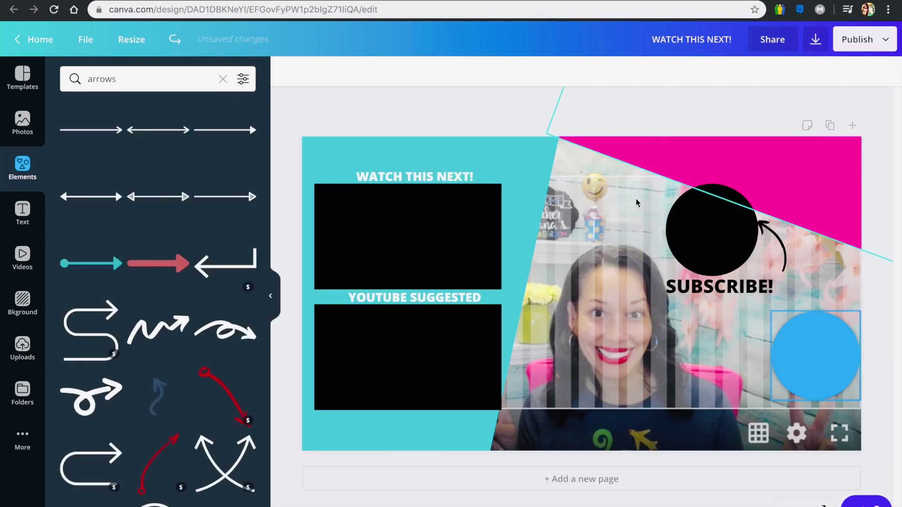
{"action": "left_click", "coordinate": [601, 312]}
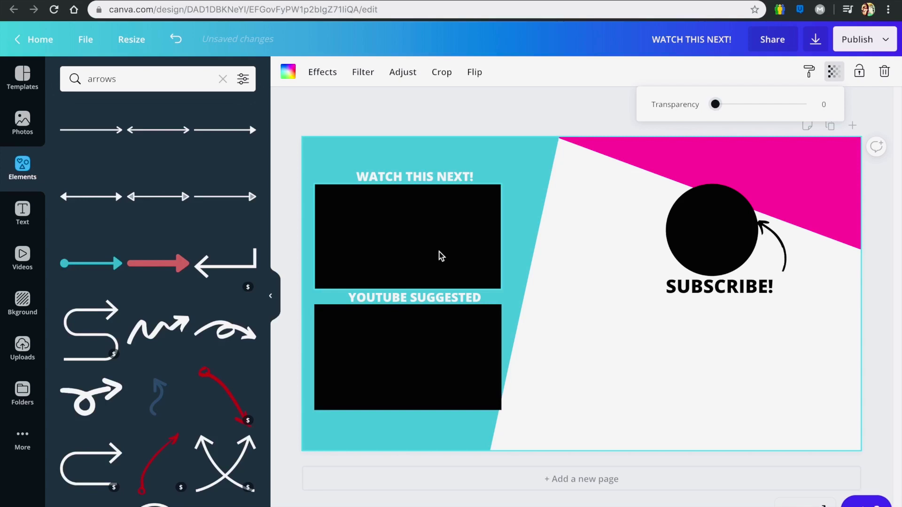
{"action": "left_click", "coordinate": [440, 256]}
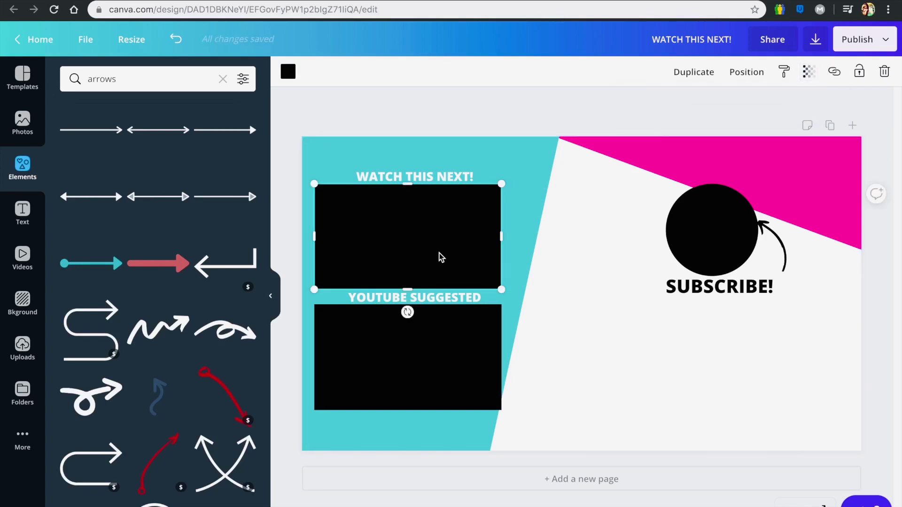
Step: Delete the top and bottom black rectangles and the black circle
{"action": "key", "text": "Delete"}
{"action": "left_click", "coordinate": [479, 348]}
{"action": "key", "text": "Delete"}
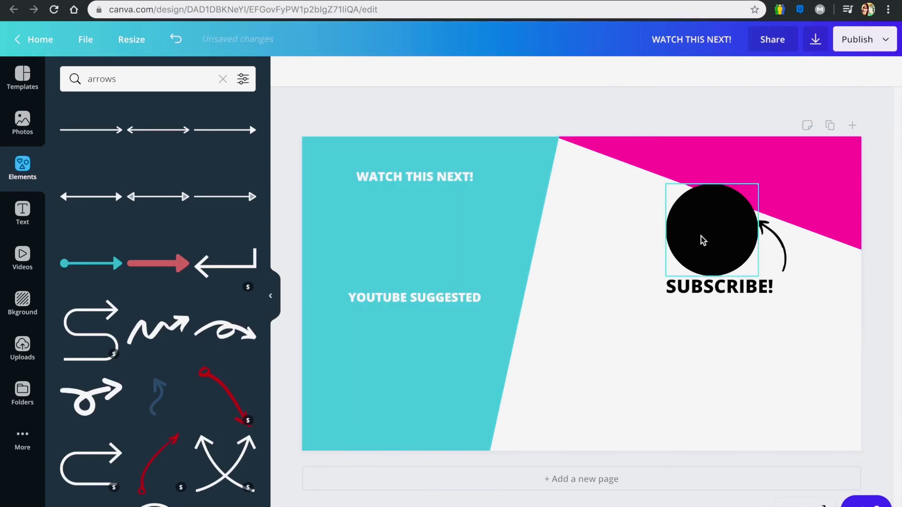
{"action": "left_click", "coordinate": [703, 240]}
{"action": "key", "text": "Delete"}
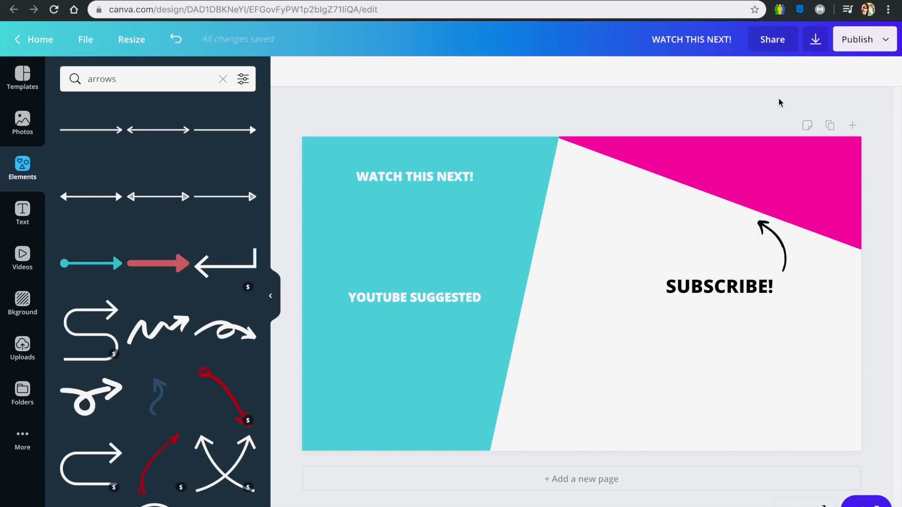
Step: Download the design as a 1920 × 1080 PNG with transparent background
{"action": "left_click", "coordinate": [816, 41]}
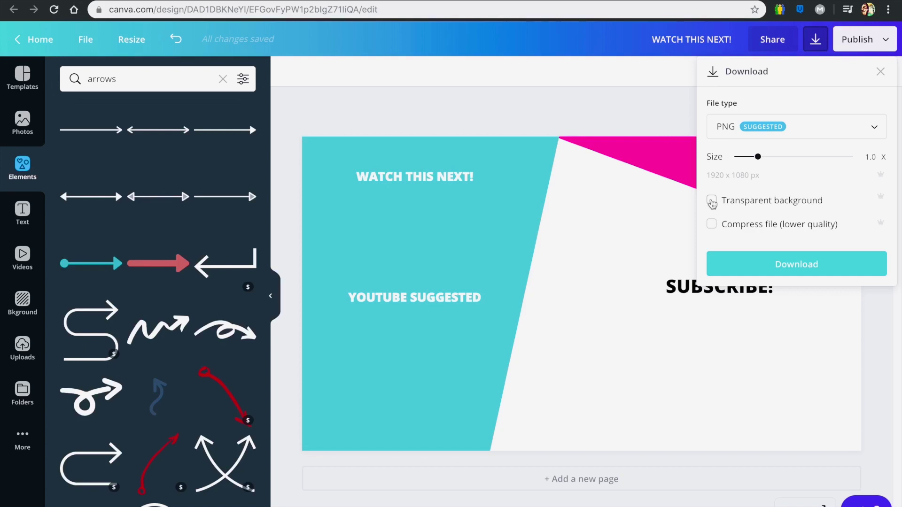
{"action": "left_click", "coordinate": [746, 263]}
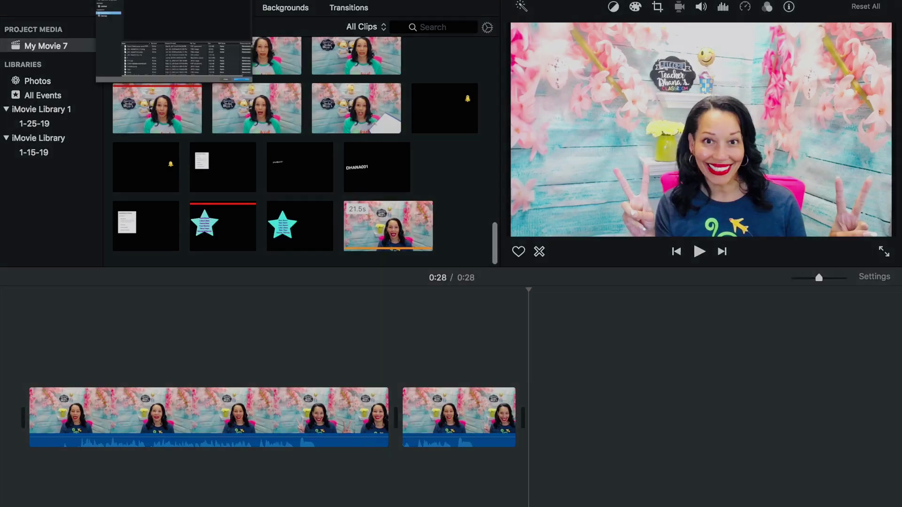
Step: Import the end-screen PNG and place it as an extended cutaway above the second clip
{"action": "key", "text": "super+i"}
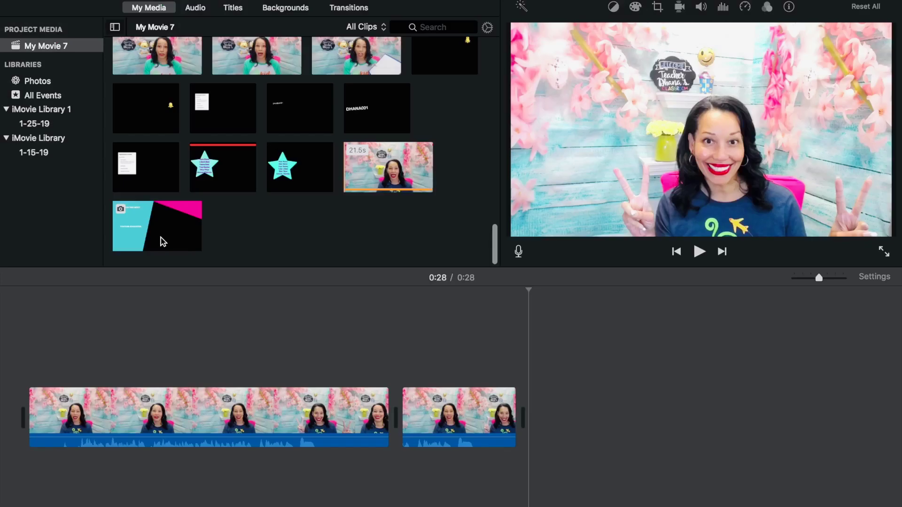
{"action": "left_click", "coordinate": [161, 241]}
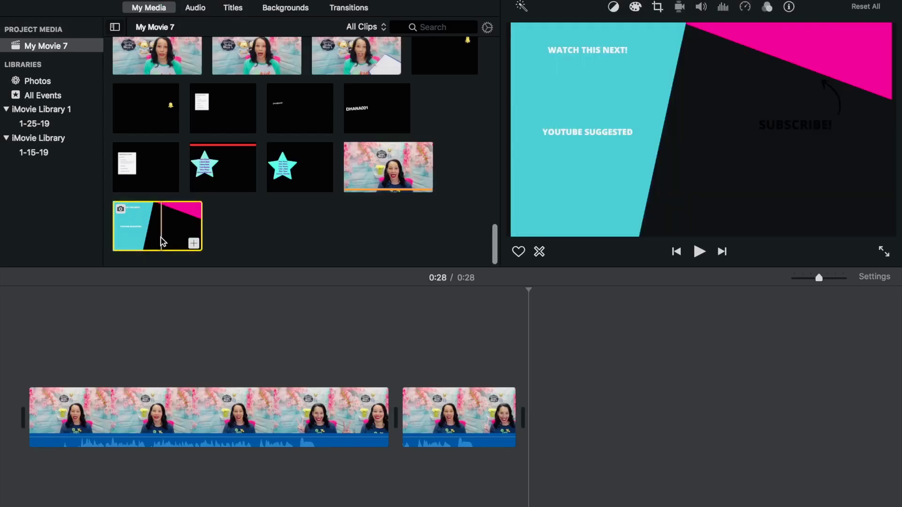
{"action": "left_click_drag", "start_coordinate": [170, 239], "coordinate": [400, 370]}
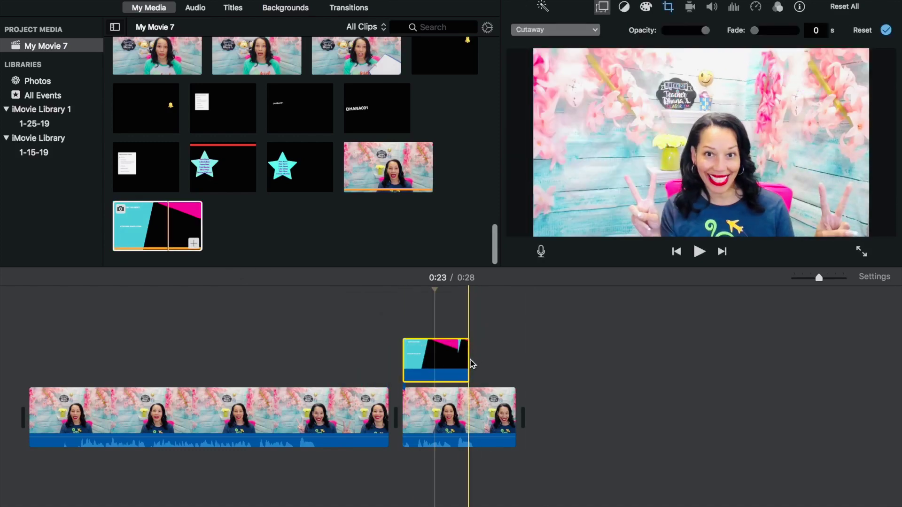
{"action": "left_click_drag", "start_coordinate": [468, 363], "coordinate": [515, 364]}
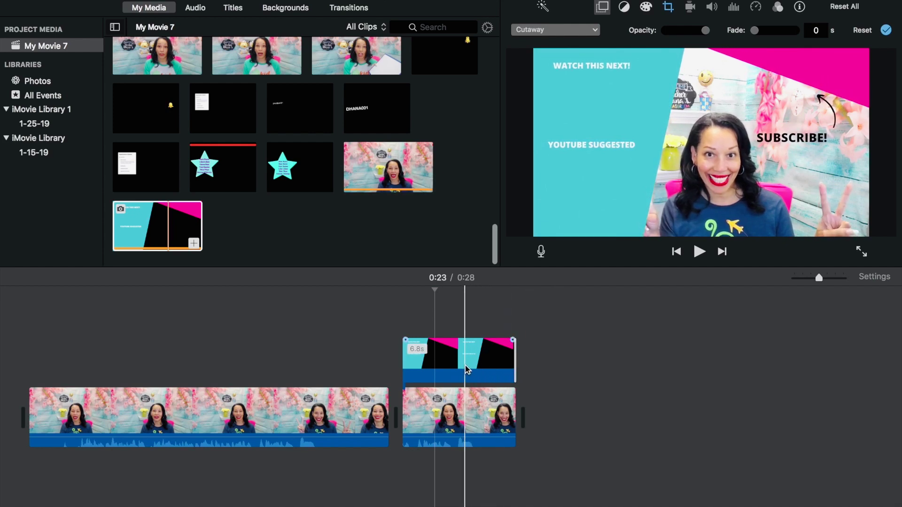
Step: Set the cutaway's crop to Fit, removing Ken Burns motion, and preview the ending
{"action": "left_click", "coordinate": [442, 364]}
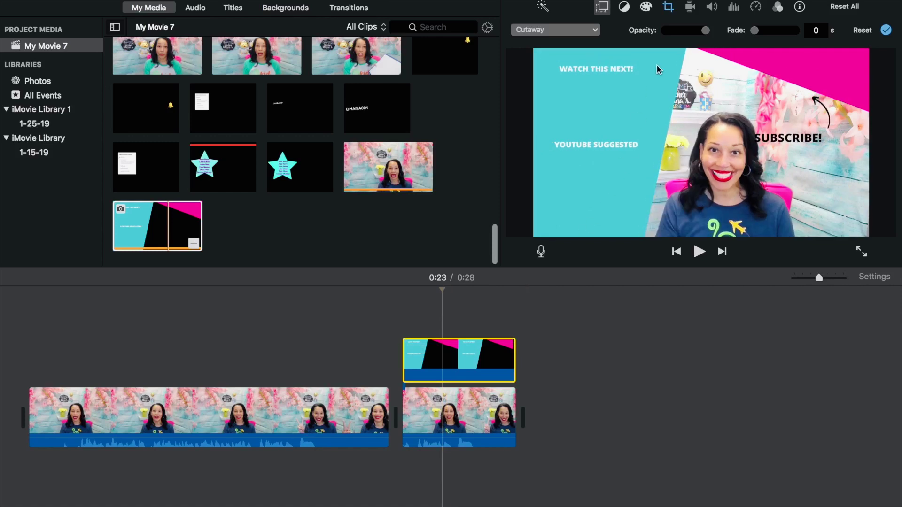
{"action": "left_click", "coordinate": [669, 9]}
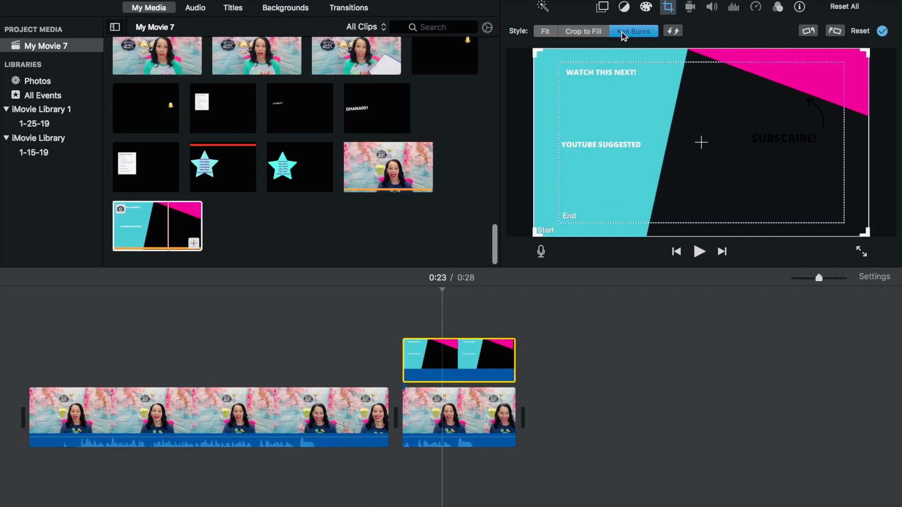
{"action": "left_click", "coordinate": [546, 31]}
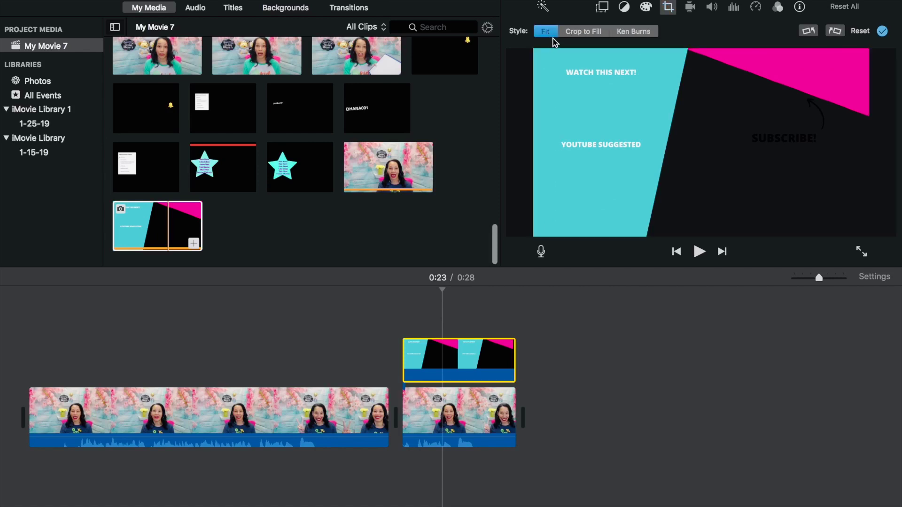
{"action": "mouse_move", "coordinate": [465, 378]}
{"action": "left_click", "coordinate": [700, 252]}
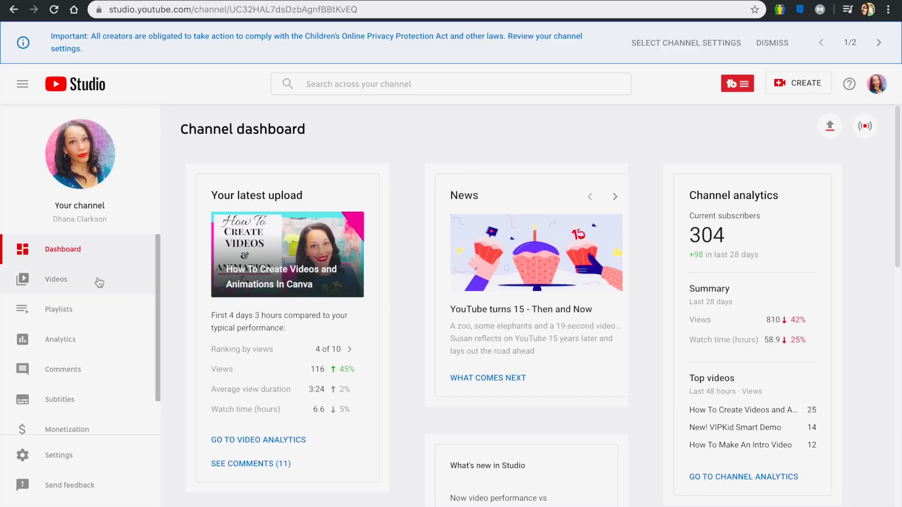
Step: Open the Endscreen video's End screen editor and show the element type menu
{"action": "left_click", "coordinate": [71, 284]}
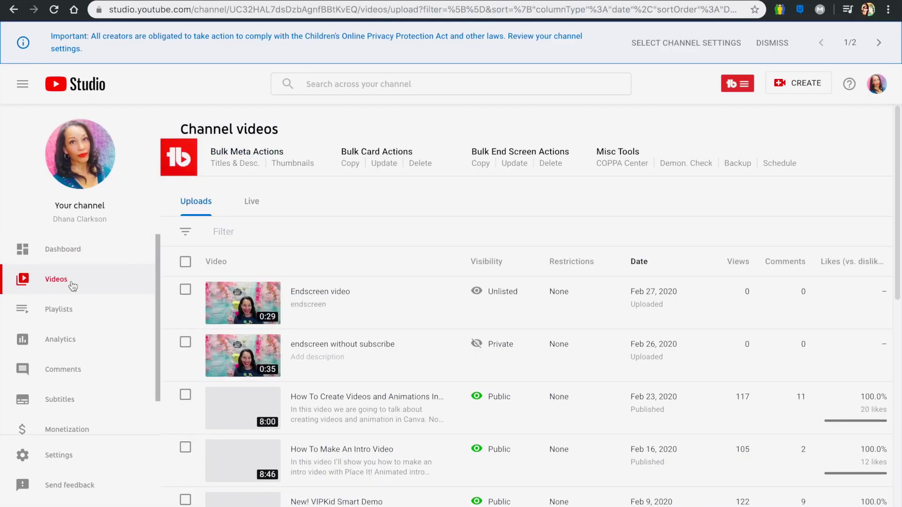
{"action": "left_click", "coordinate": [244, 306]}
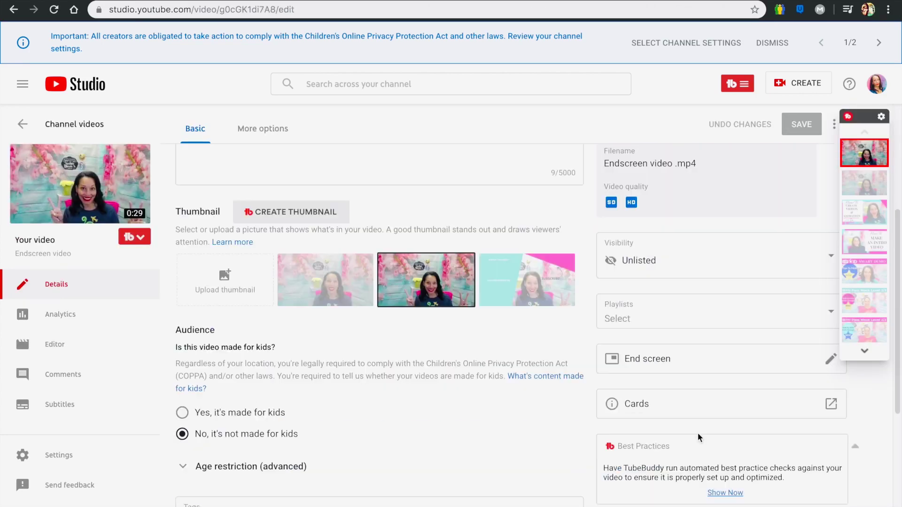
{"action": "left_click", "coordinate": [662, 364]}
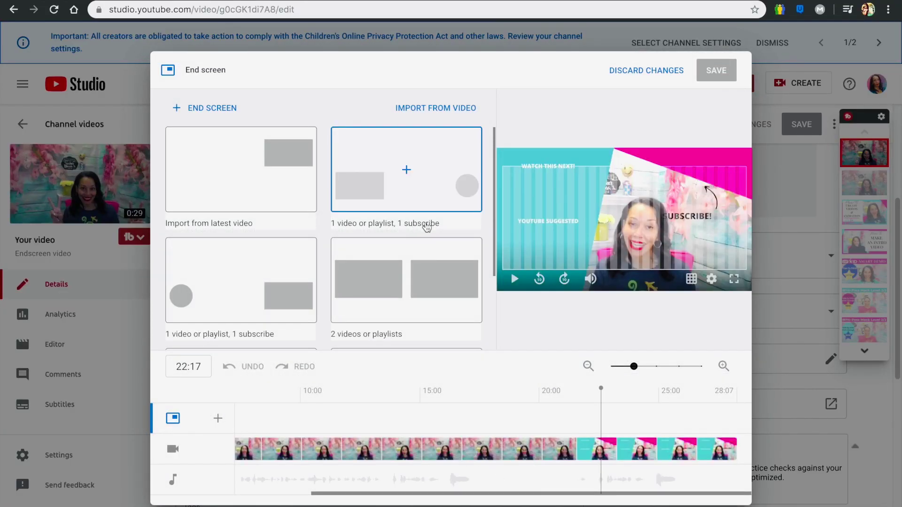
{"action": "scroll", "coordinate": [435, 191], "scroll_direction": "down", "scroll_amount": 2}
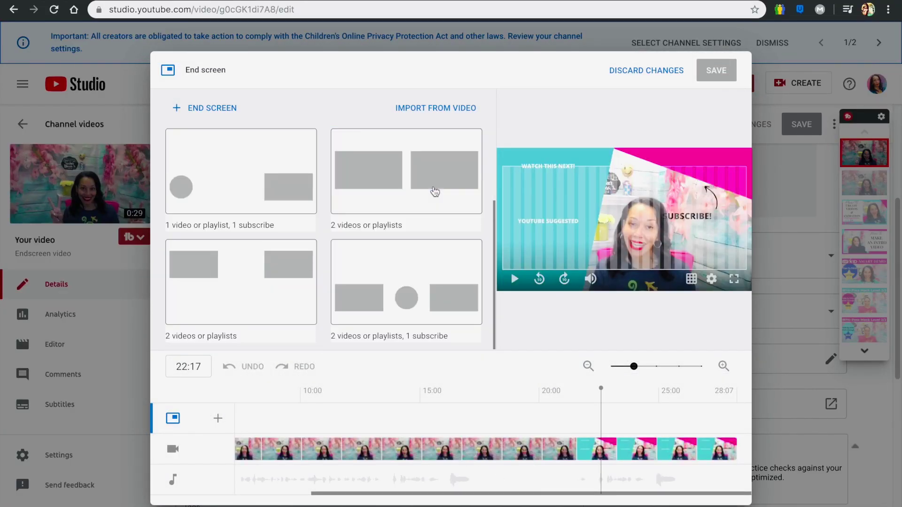
{"action": "scroll", "coordinate": [434, 191], "scroll_direction": "up", "scroll_amount": 2}
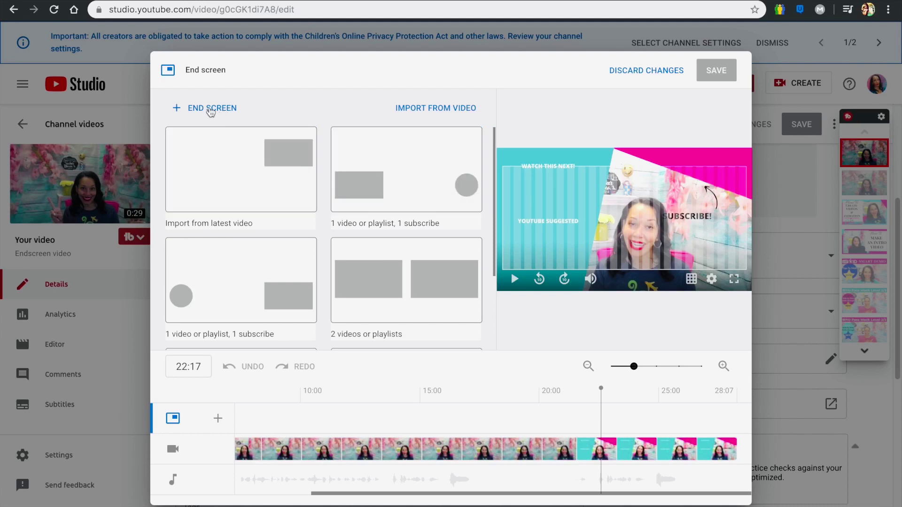
{"action": "left_click", "coordinate": [211, 111]}
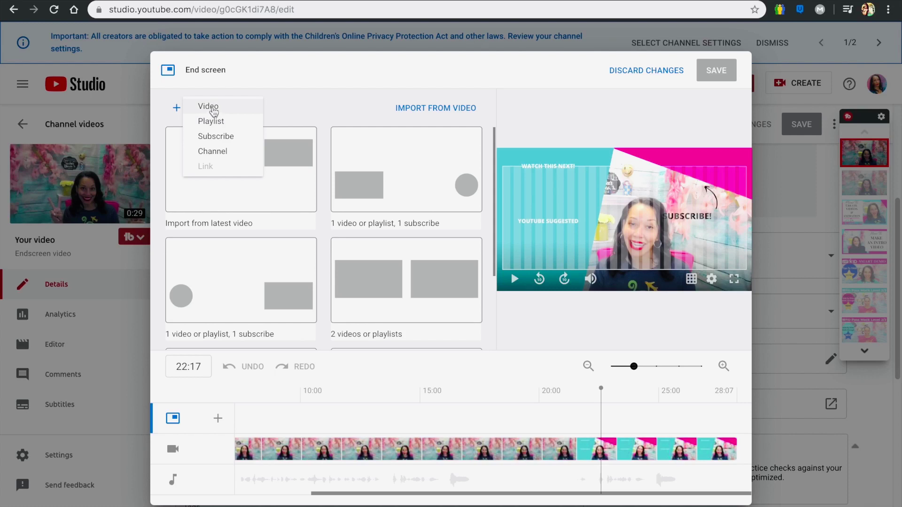
Step: Add a Best for viewer video element at the lower-left placeholder
{"action": "left_click", "coordinate": [214, 111]}
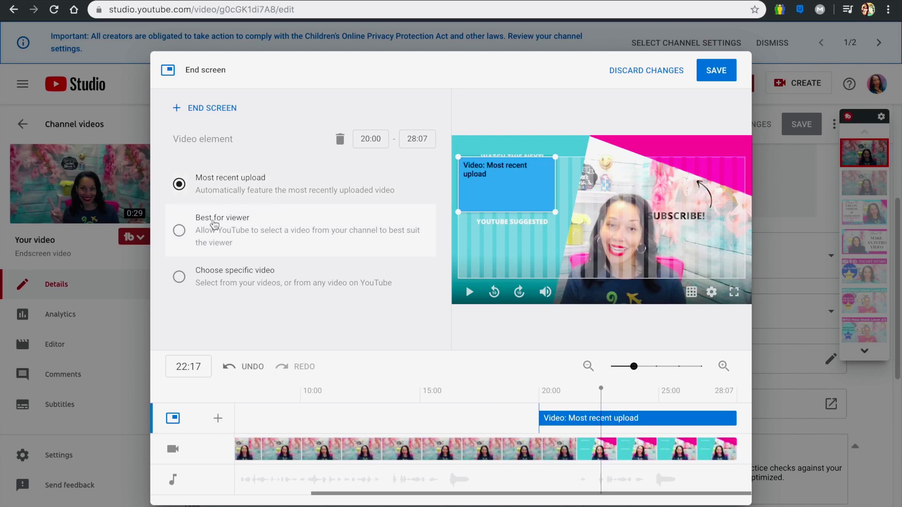
{"action": "left_click", "coordinate": [214, 234]}
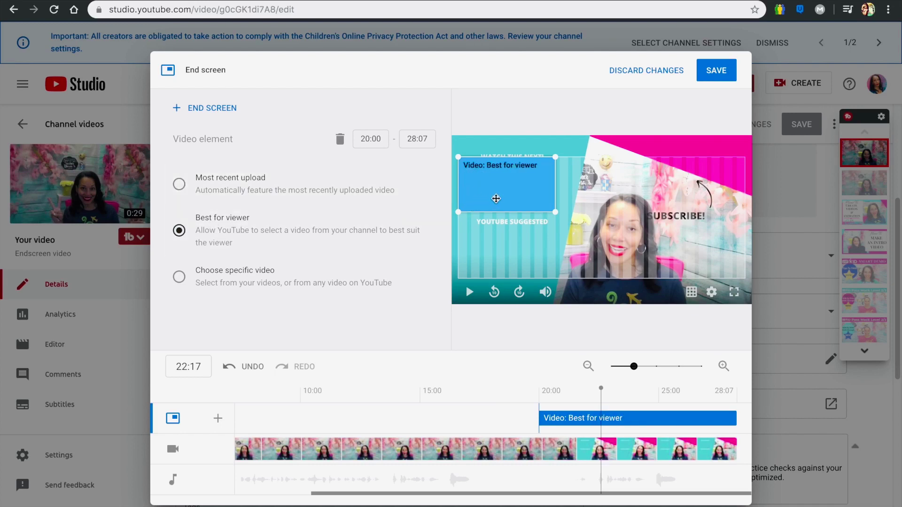
{"action": "left_click_drag", "start_coordinate": [501, 196], "coordinate": [502, 285]}
Step: Add a subscribe element without hovercard outline over the top-right circle
{"action": "right_click", "coordinate": [583, 258]}
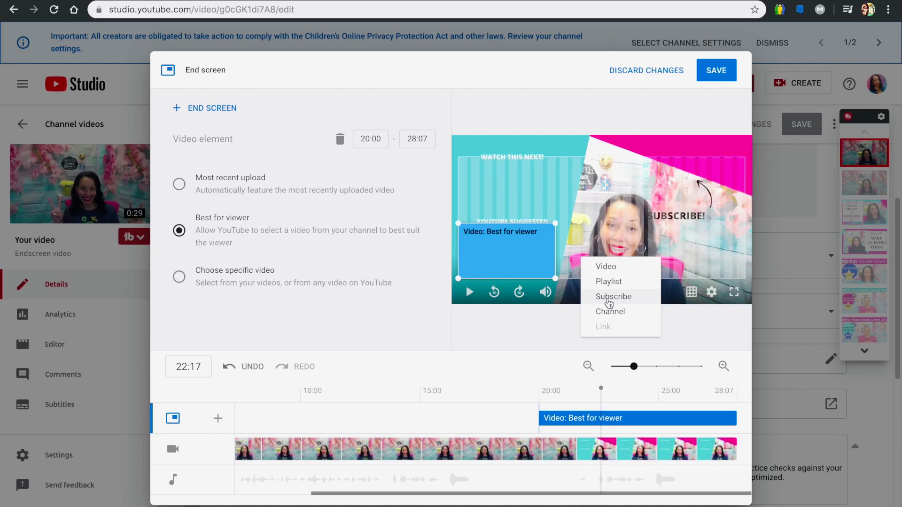
{"action": "left_click", "coordinate": [609, 297]}
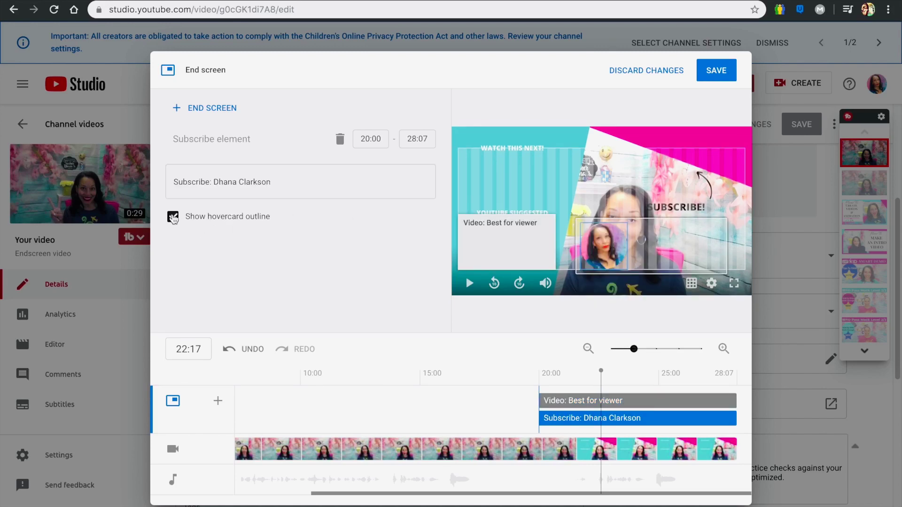
{"action": "left_click", "coordinate": [173, 217]}
{"action": "left_click_drag", "start_coordinate": [609, 245], "coordinate": [677, 186]}
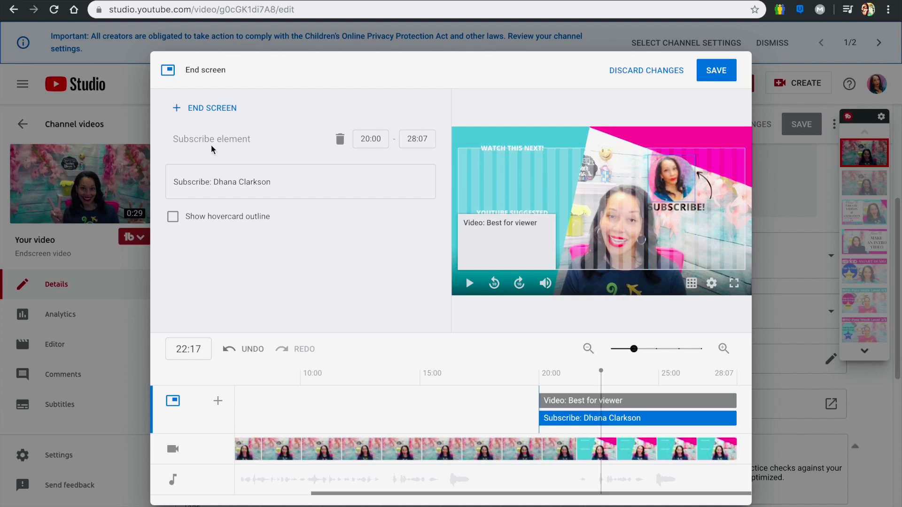
Step: Add a Most recent upload video element over the top-left placeholder
{"action": "left_click", "coordinate": [182, 109]}
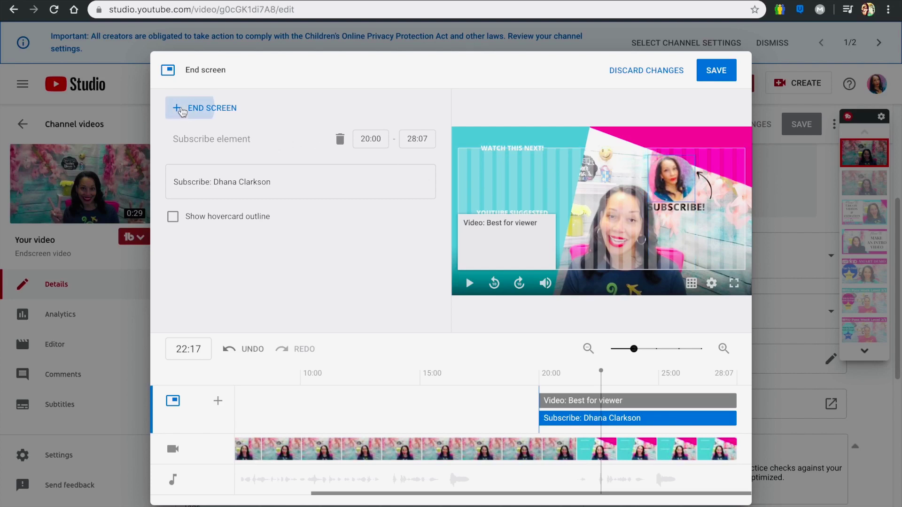
{"action": "left_click", "coordinate": [190, 105]}
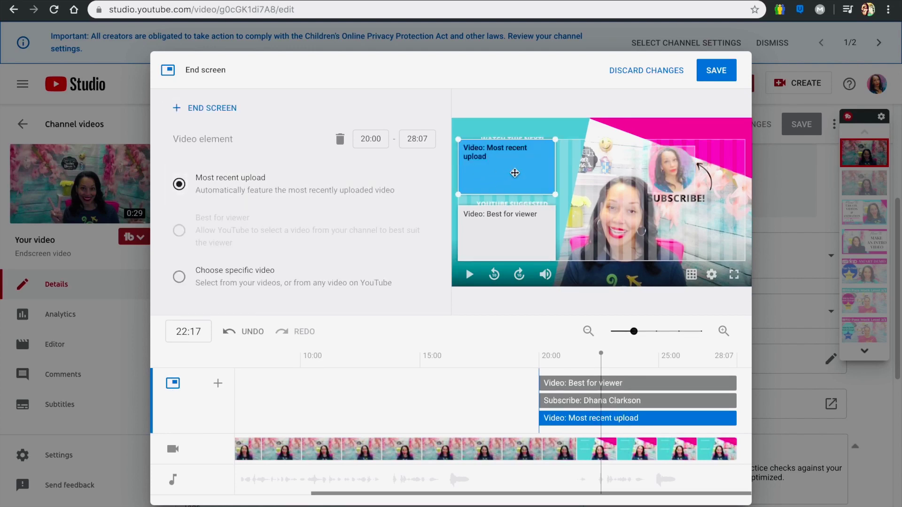
{"action": "left_click_drag", "start_coordinate": [515, 179], "coordinate": [519, 185]}
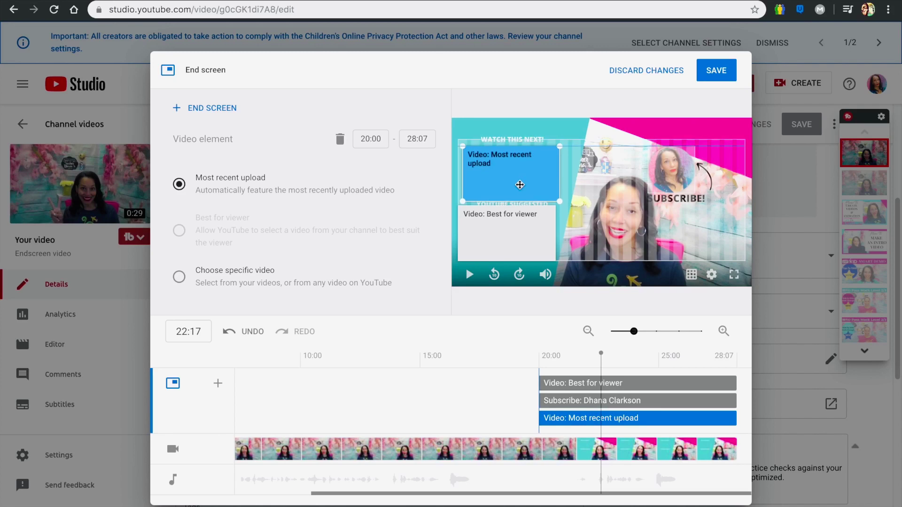
Step: Drag the elements' start time later to about 21:13 on the timeline
{"action": "left_click", "coordinate": [547, 383]}
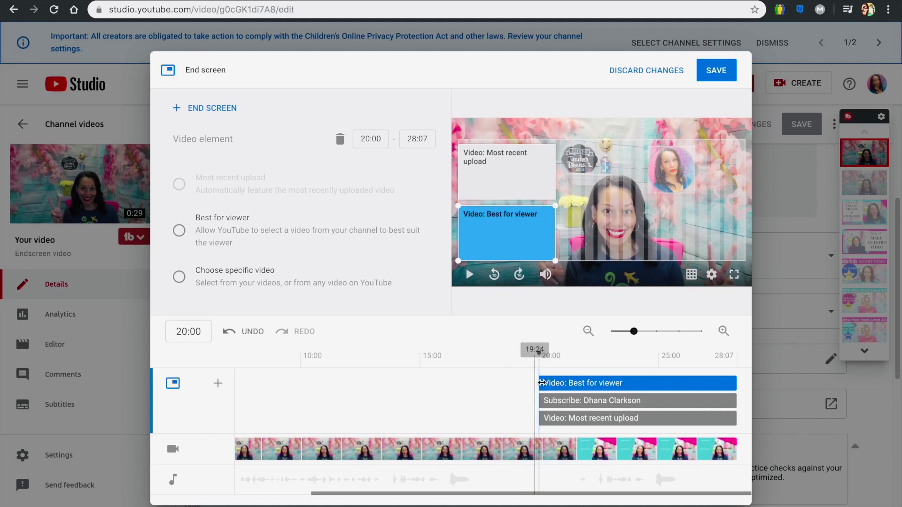
{"action": "left_click_drag", "start_coordinate": [537, 384], "coordinate": [573, 418]}
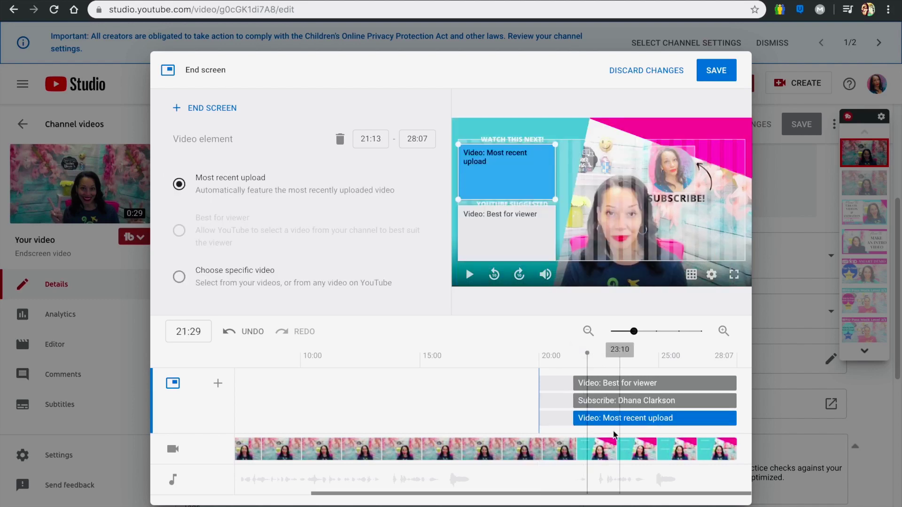
{"action": "left_click", "coordinate": [580, 383]}
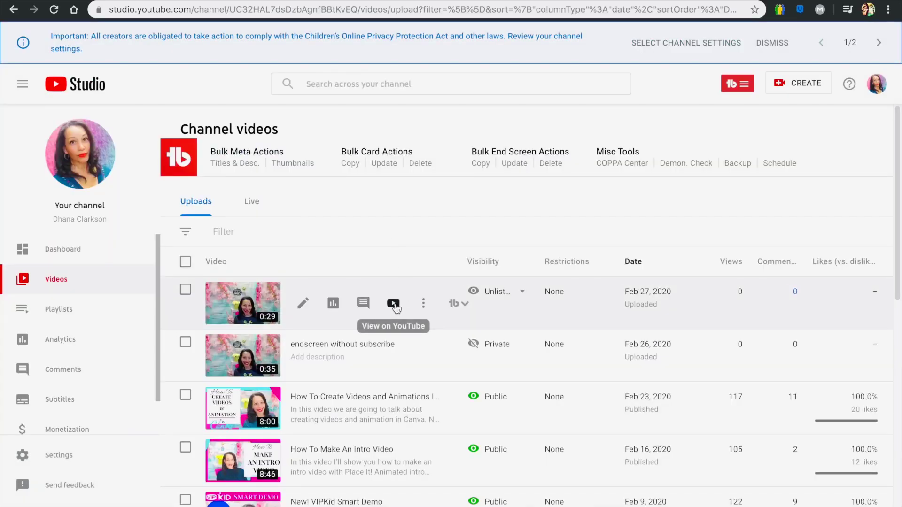
Step: Play the video on its YouTube watch page to check the end screen
{"action": "left_click", "coordinate": [393, 304]}
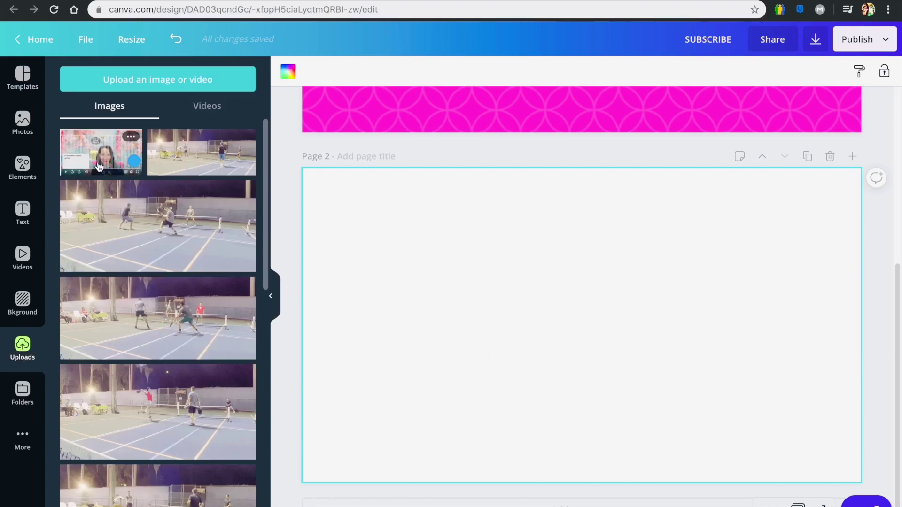
Step: Add the uploaded end-screen preview and a square placeholder shape to page 2
{"action": "left_click", "coordinate": [105, 153]}
{"action": "left_click", "coordinate": [22, 166]}
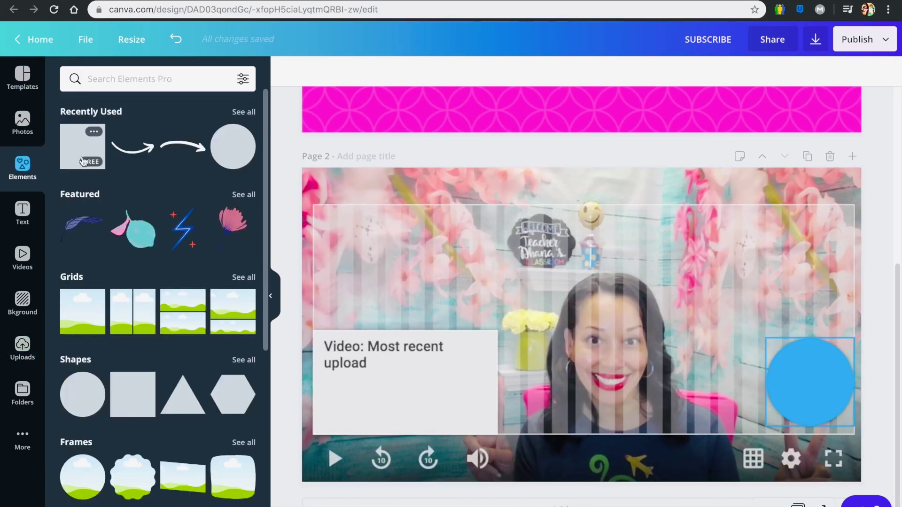
{"action": "left_click", "coordinate": [82, 147]}
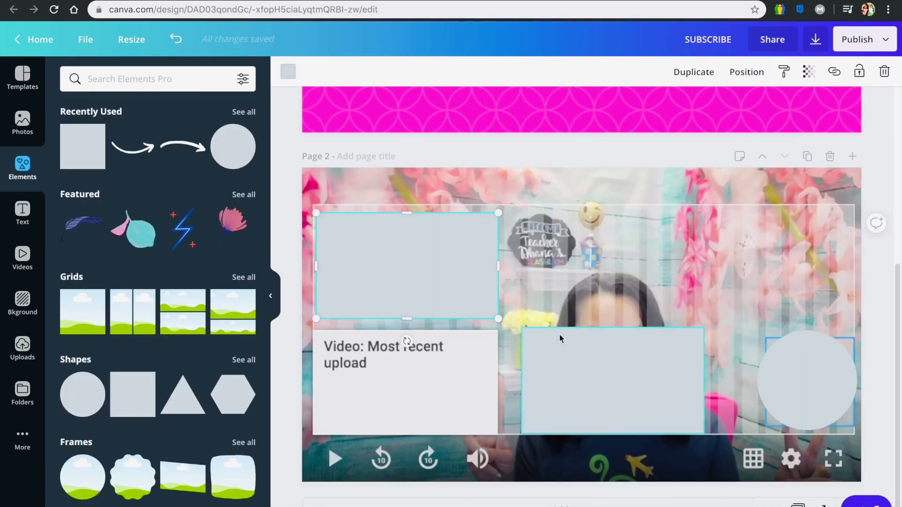
{"action": "scroll", "coordinate": [564, 307], "scroll_direction": "up", "scroll_amount": 5}
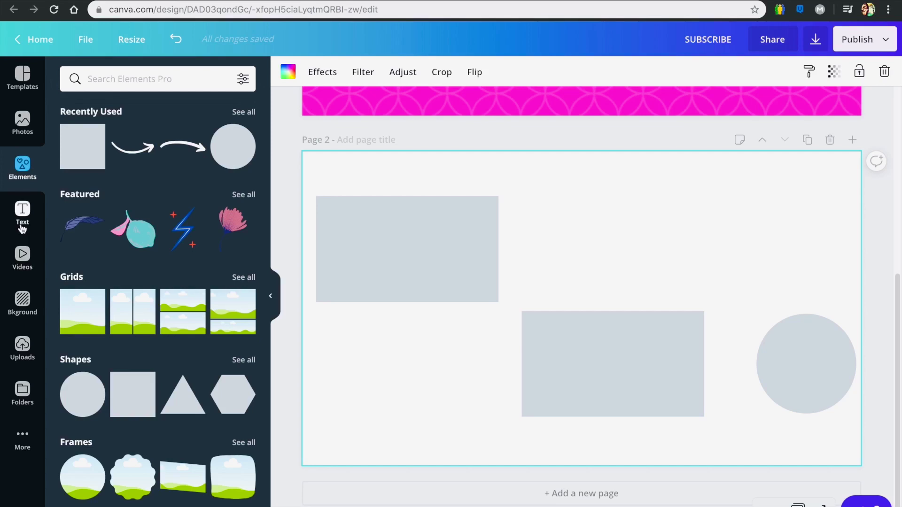
Step: Browse the background options for page 2's backdrop
{"action": "left_click", "coordinate": [22, 310]}
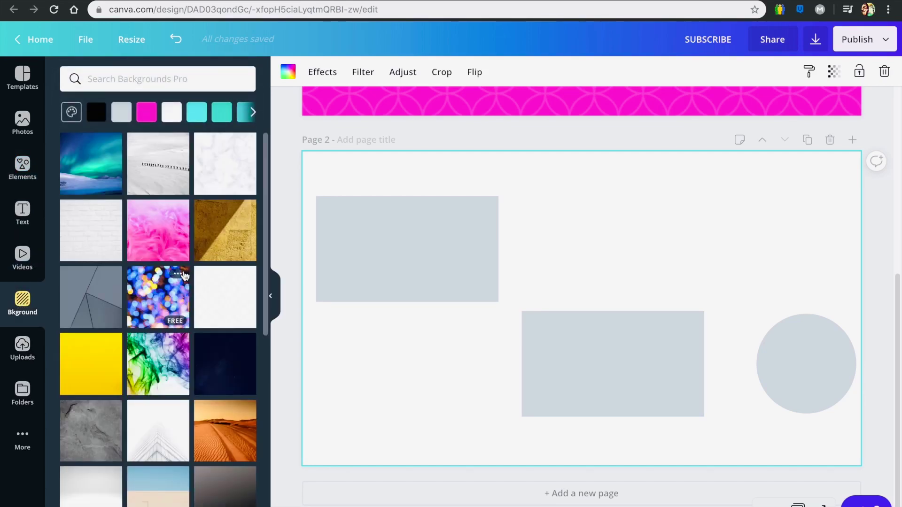
{"action": "scroll", "coordinate": [143, 352], "scroll_direction": "down", "scroll_amount": 4}
{"action": "scroll", "coordinate": [143, 352], "scroll_direction": "down", "scroll_amount": 3}
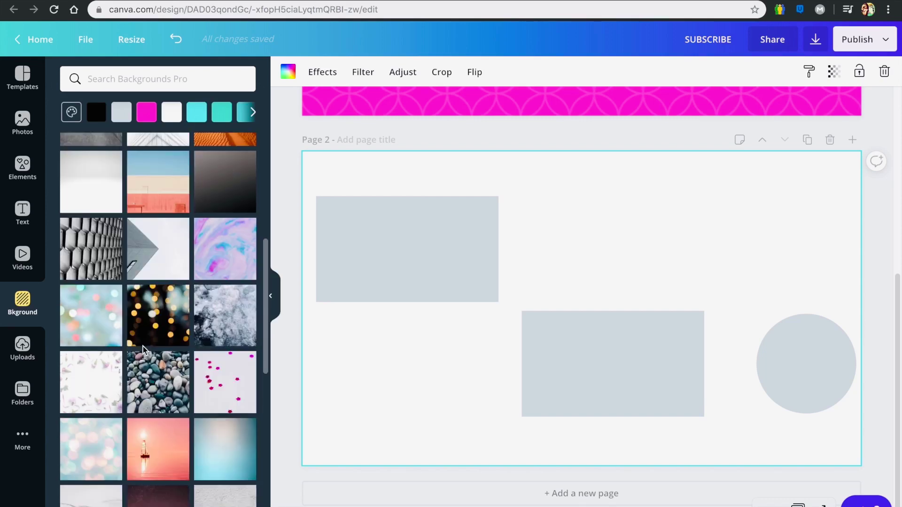
{"action": "scroll", "coordinate": [144, 352], "scroll_direction": "up", "scroll_amount": 5}
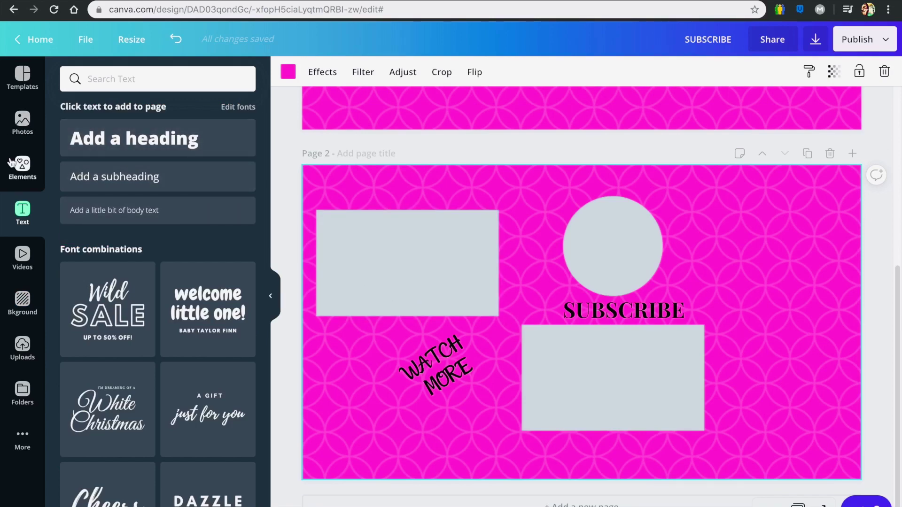
Step: Add a curved arrow below WATCH MORE, export page 1 as PNG, and lengthen its iMovie clip
{"action": "left_click", "coordinate": [19, 166]}
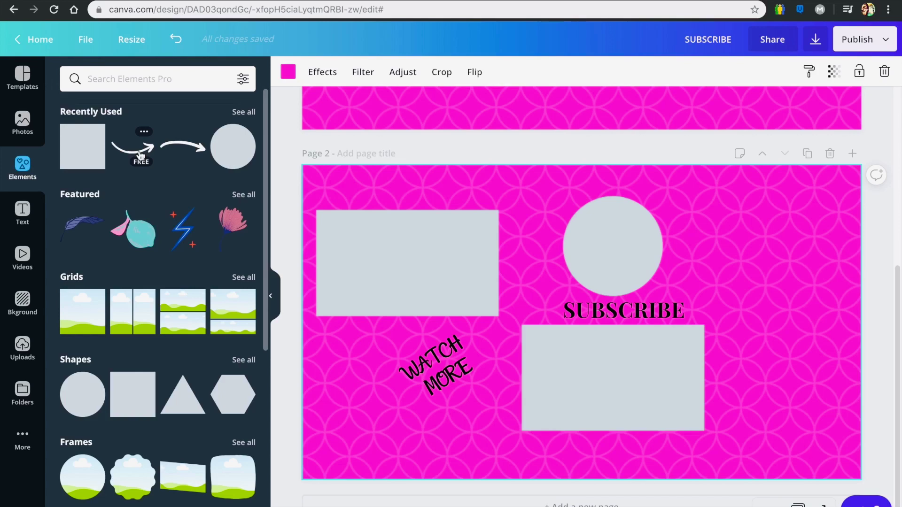
{"action": "left_click_drag", "start_coordinate": [132, 148], "coordinate": [413, 310]}
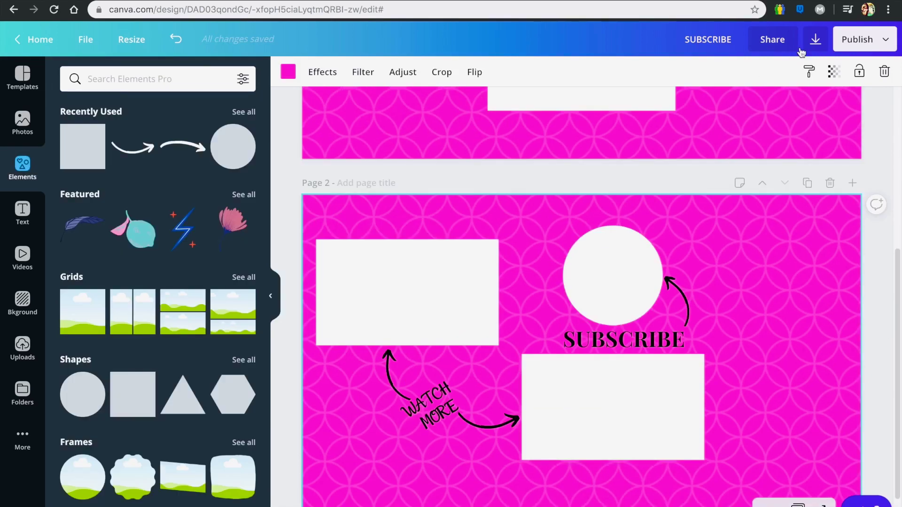
{"action": "left_click", "coordinate": [816, 40]}
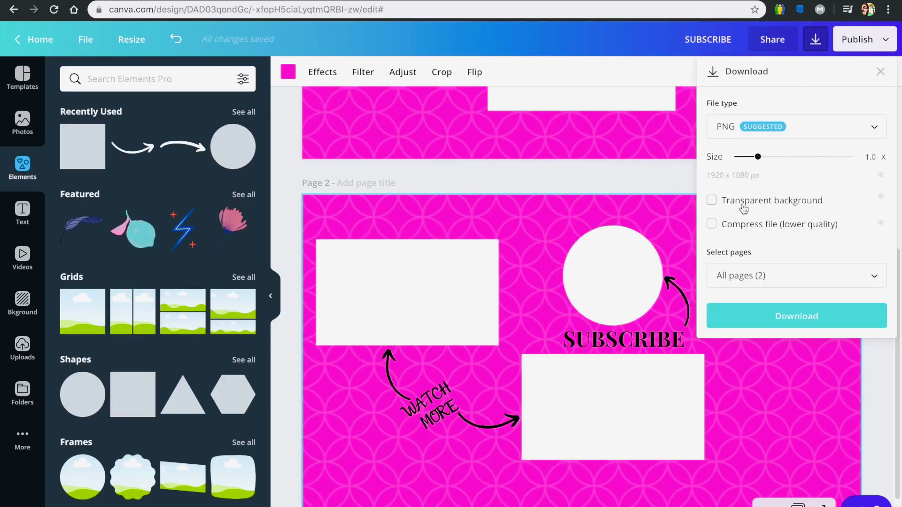
{"action": "left_click", "coordinate": [779, 276]}
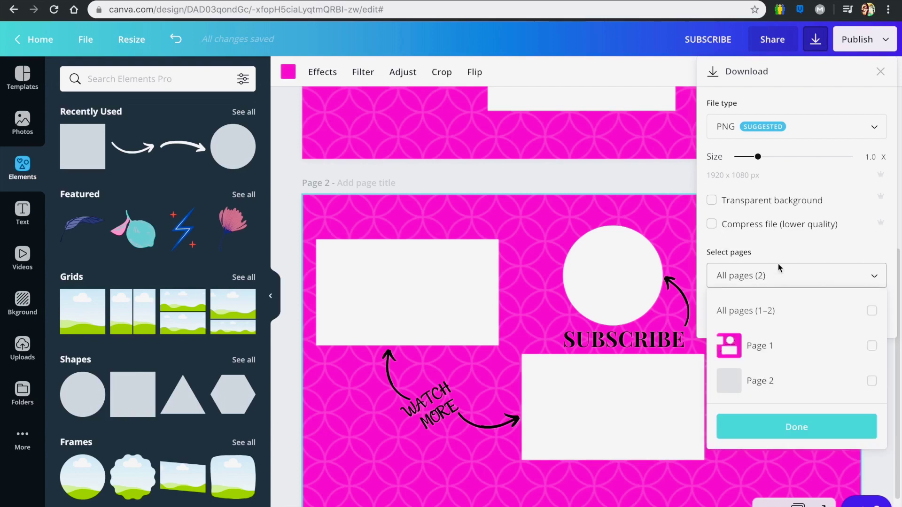
{"action": "left_click", "coordinate": [871, 350]}
{"action": "left_click", "coordinate": [780, 323]}
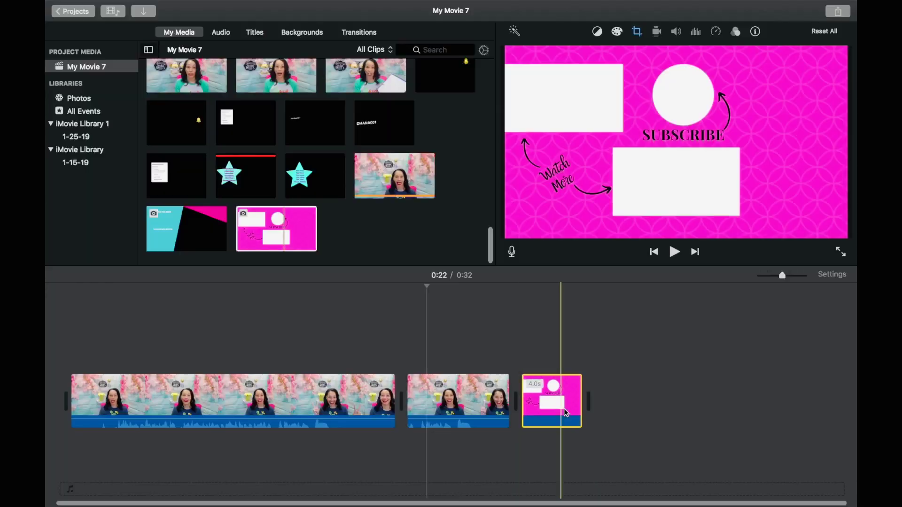
{"action": "left_click_drag", "start_coordinate": [582, 399], "coordinate": [648, 399]}
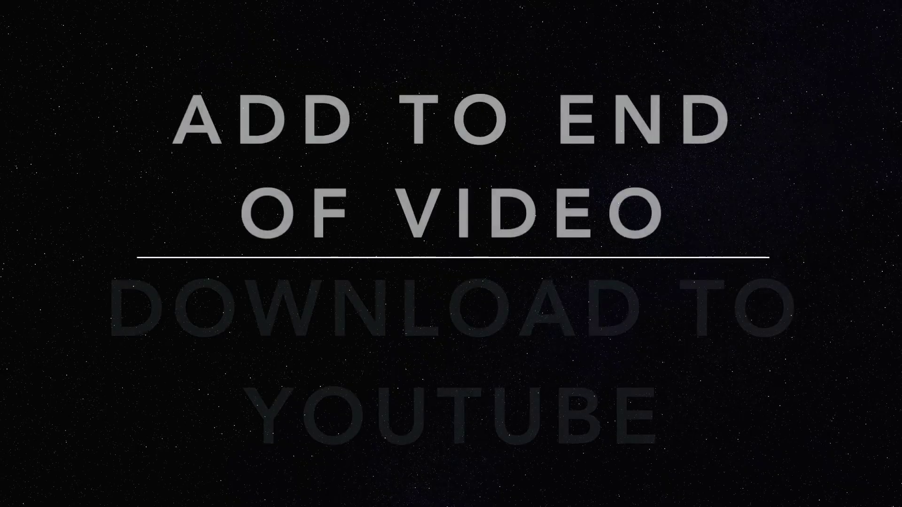